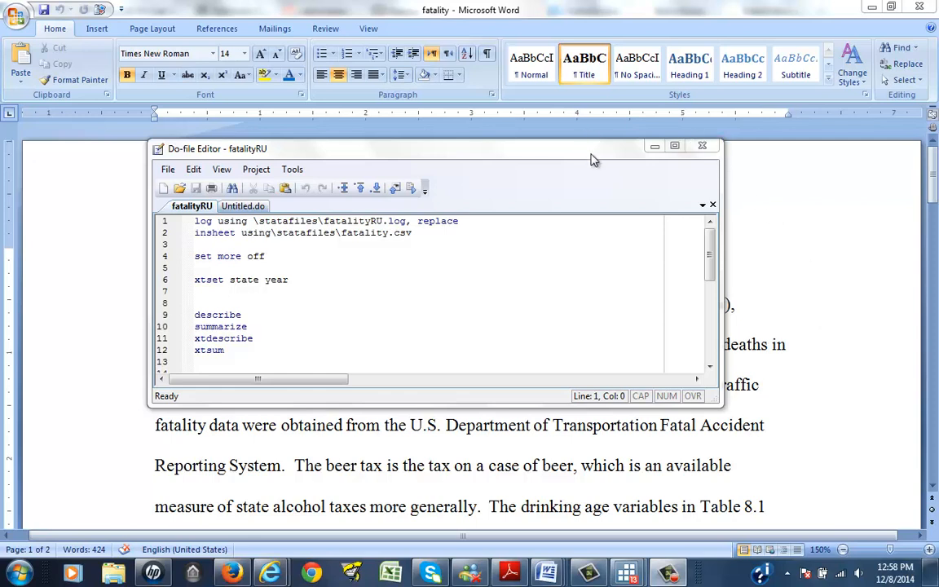
Step: Move the fatalityRU do-file editor window and snap it to the right half of the screen
left_click_drag(594, 160, 572, 370)
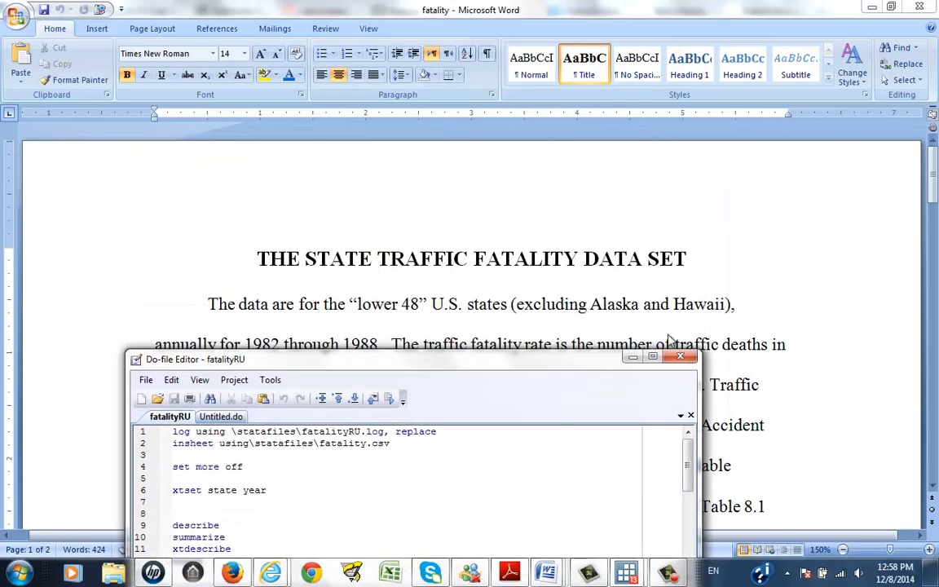
left_click_drag(668, 339, 937, 273)
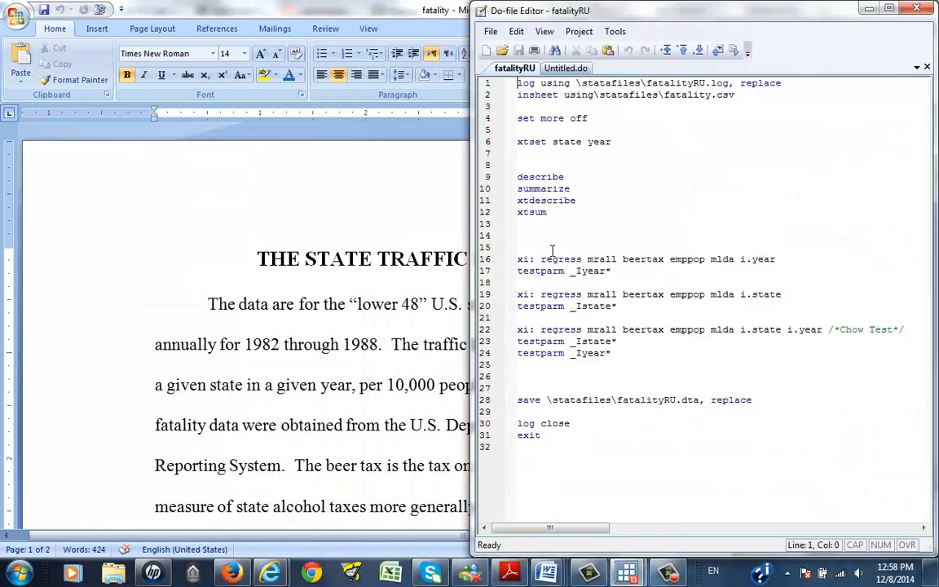
Step: Switch to the Pearson Student Resources page for Stock and Watson data sets, dismissing the color-scheme prompt
left_click(352, 314)
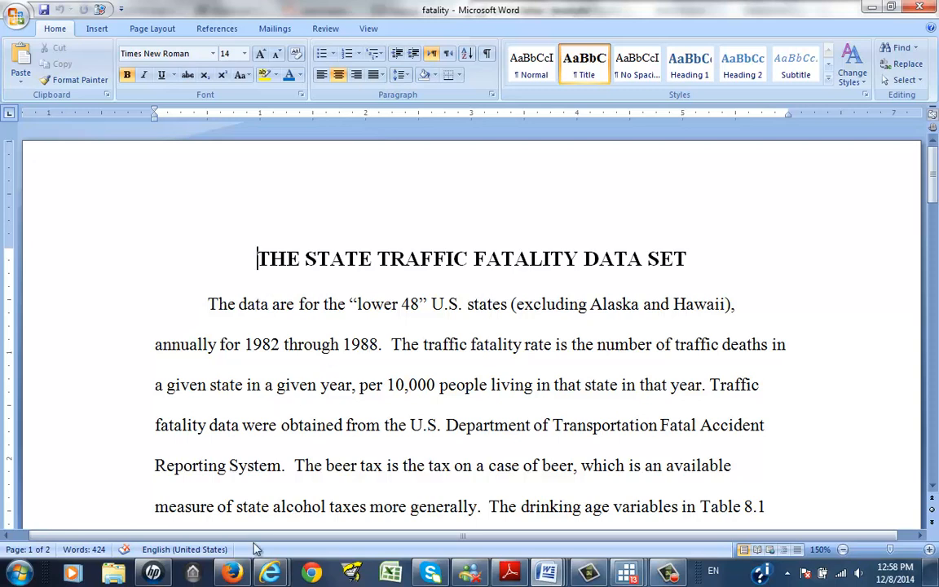
left_click(245, 573)
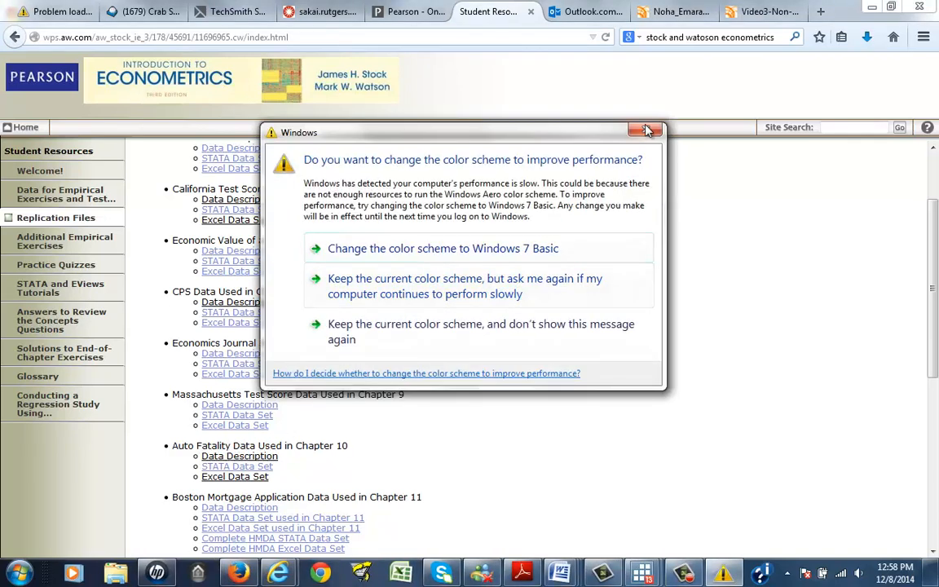
left_click(645, 129)
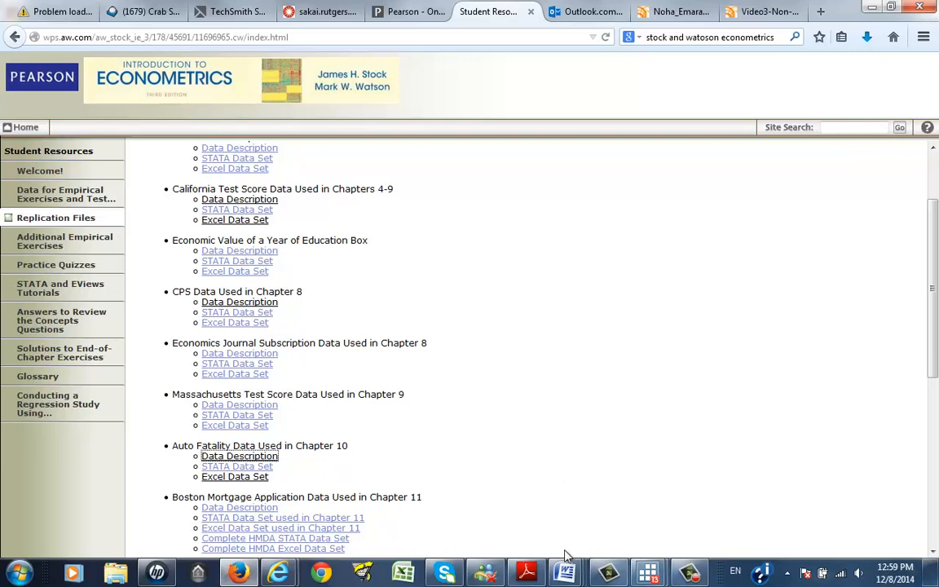
Step: Return to the fatality Word document and scroll through the data series descriptions table
mouse_move(568, 573)
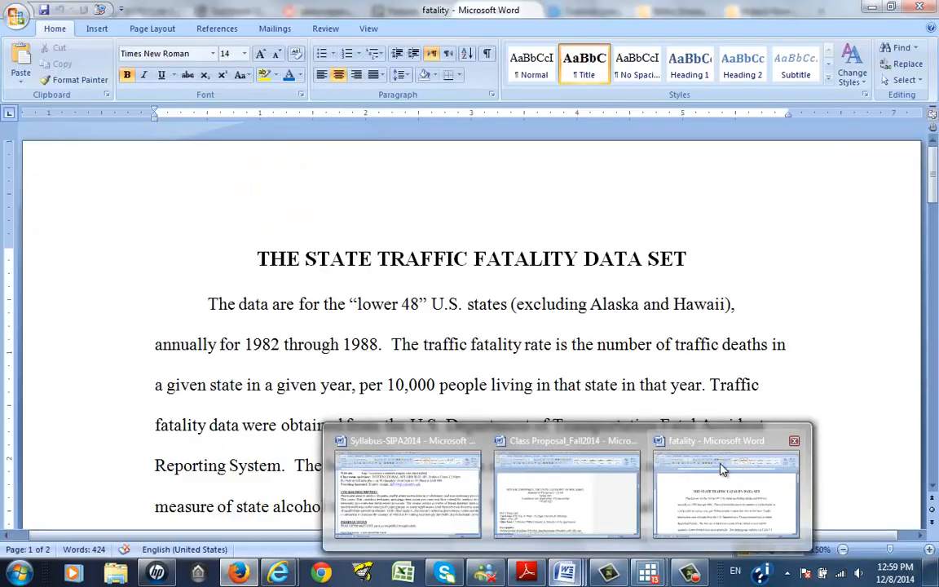
left_click(720, 466)
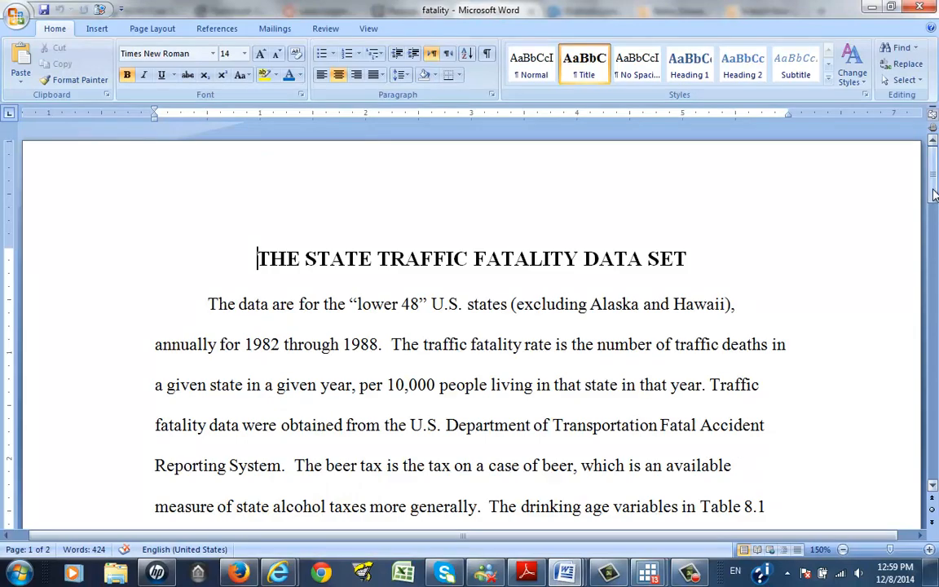
left_click_drag(935, 194, 936, 302)
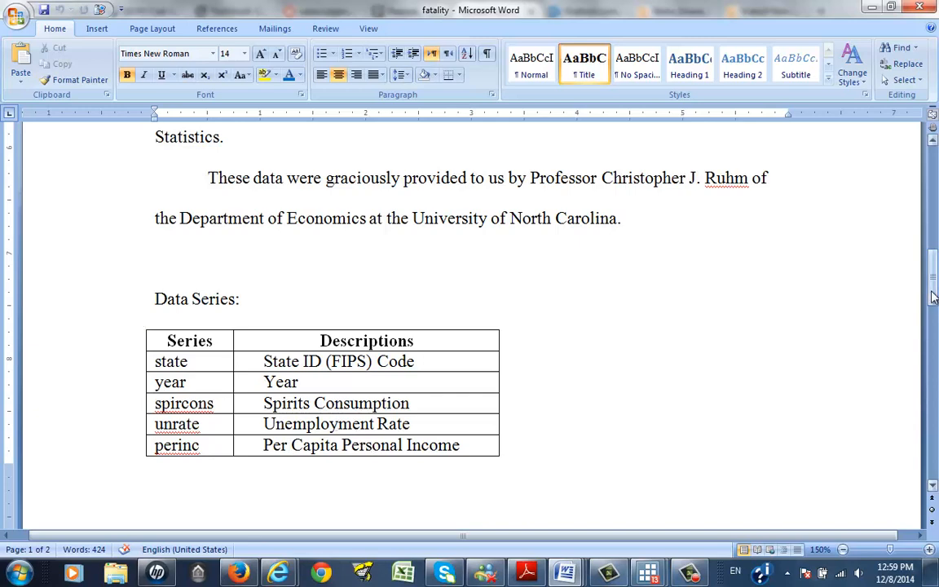
left_click_drag(933, 298, 935, 374)
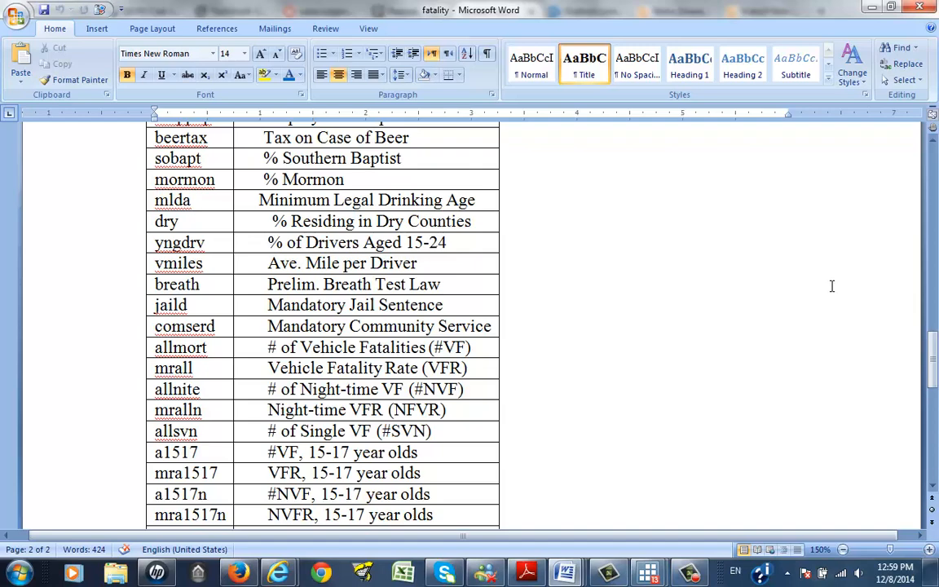
left_click_drag(934, 367, 934, 427)
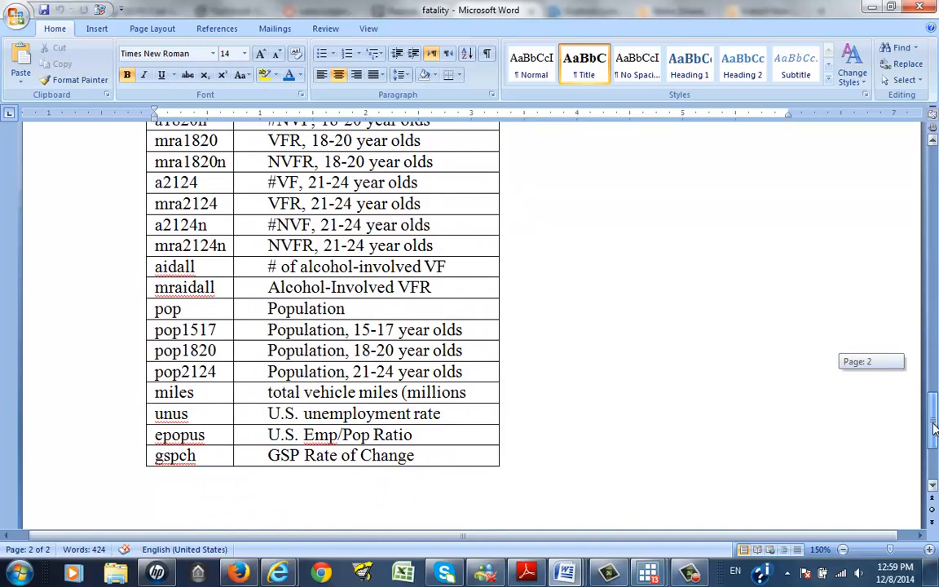
left_click_drag(934, 428, 935, 304)
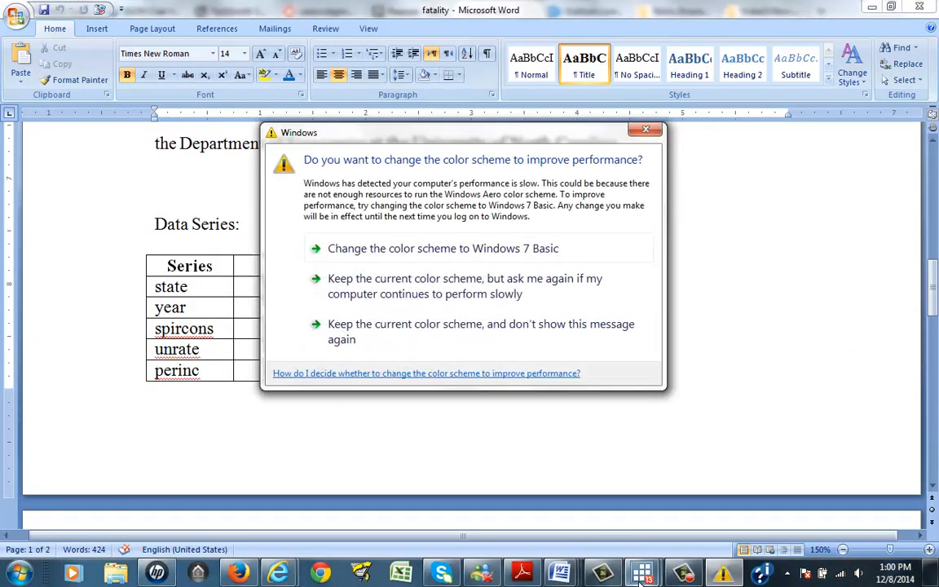
Step: Dismiss the color-scheme prompt and bring up the Stata Results window and the fatalityRU do-file editor
left_click(646, 128)
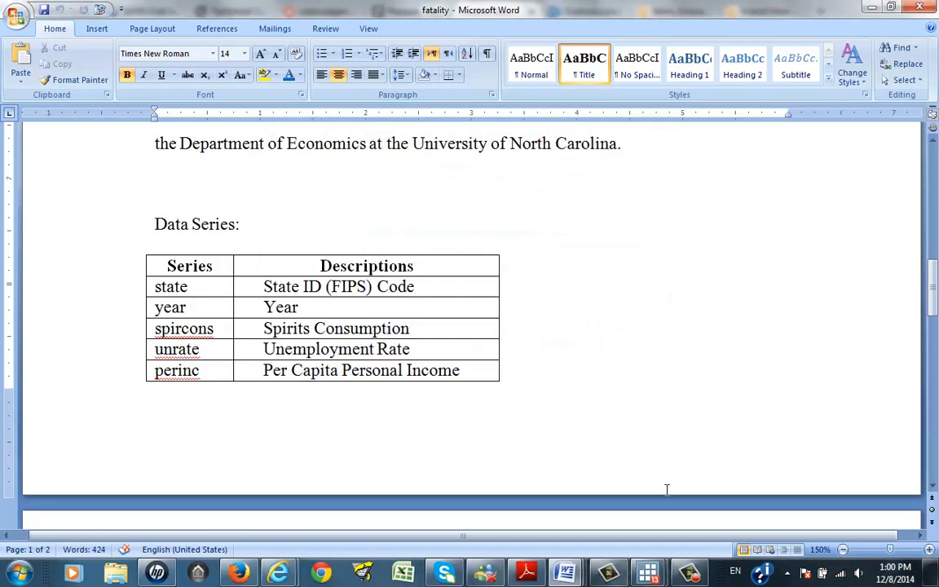
mouse_move(652, 575)
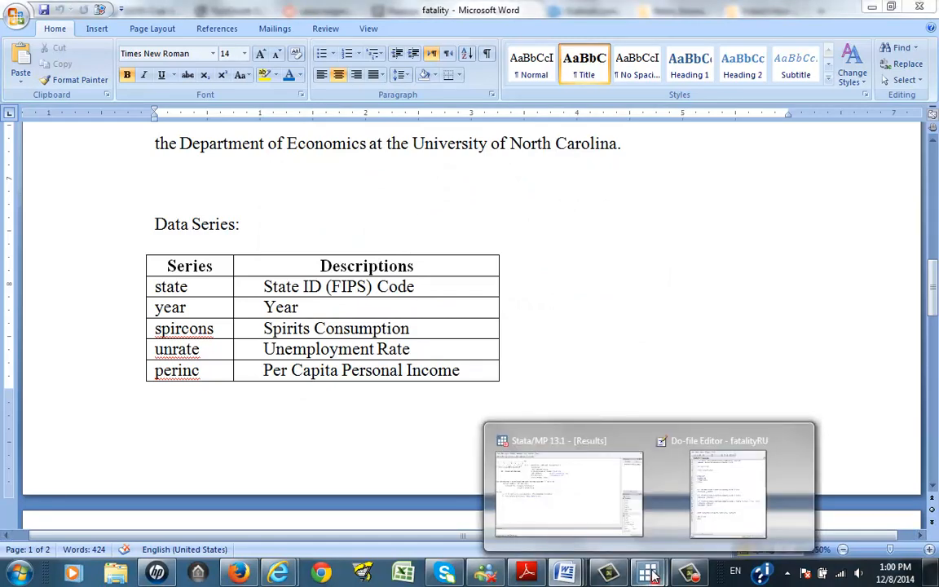
left_click(562, 485)
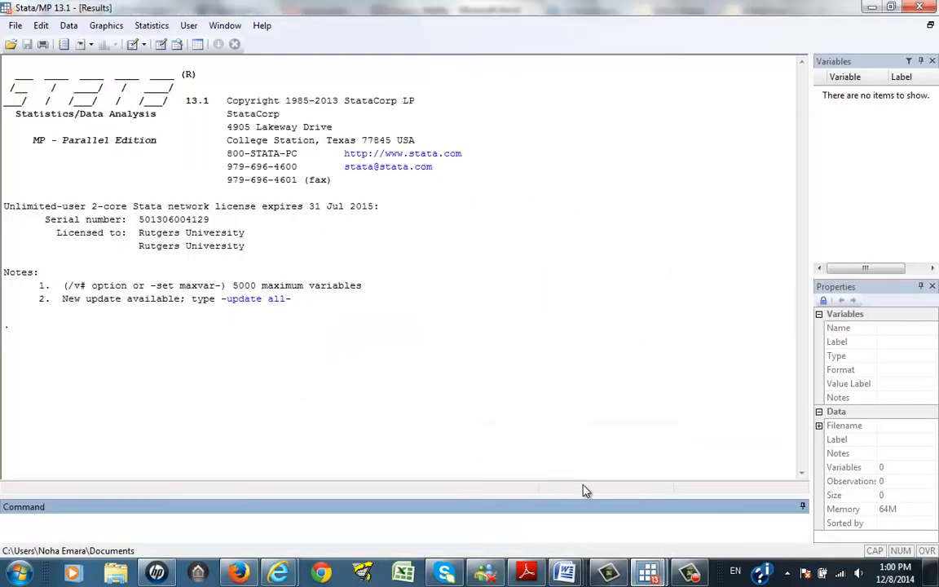
mouse_move(648, 575)
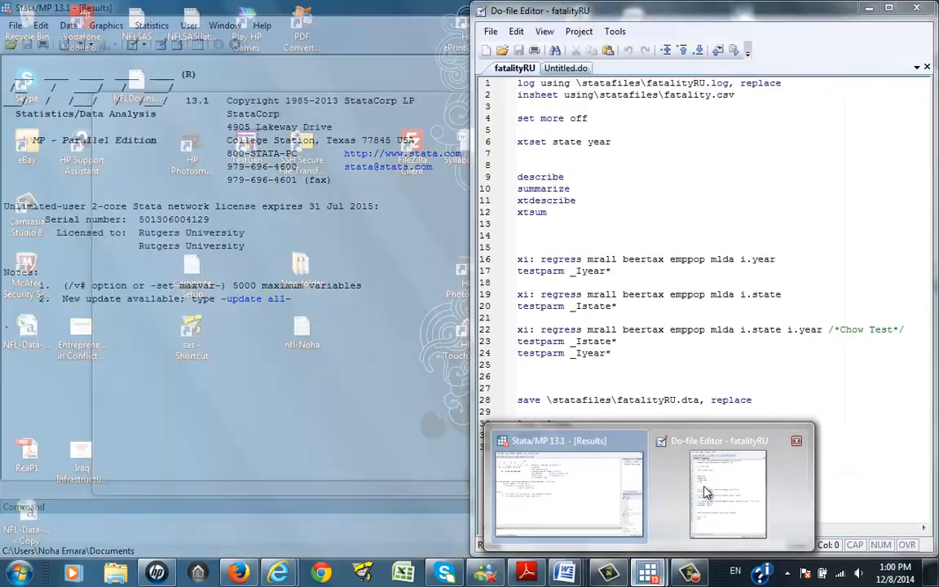
left_click(705, 486)
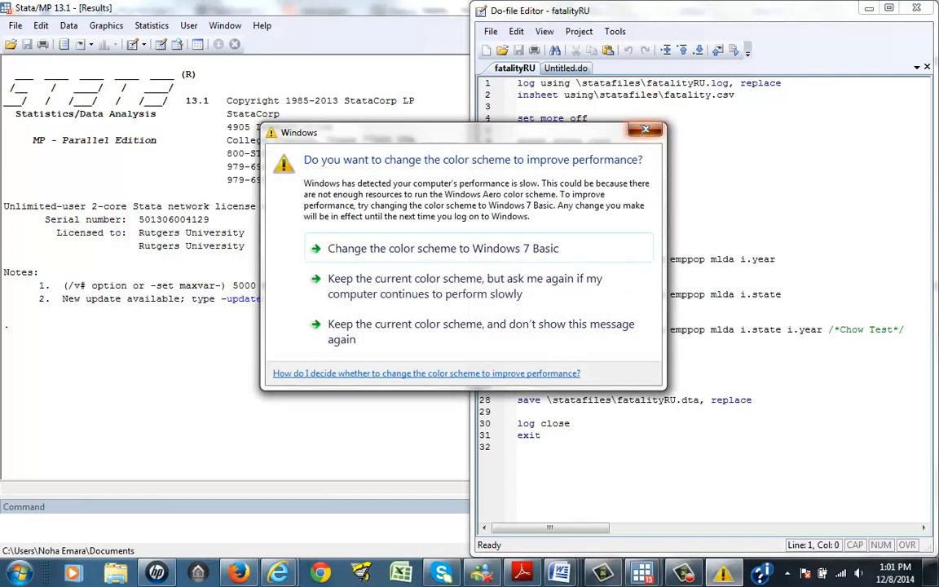
left_click(644, 129)
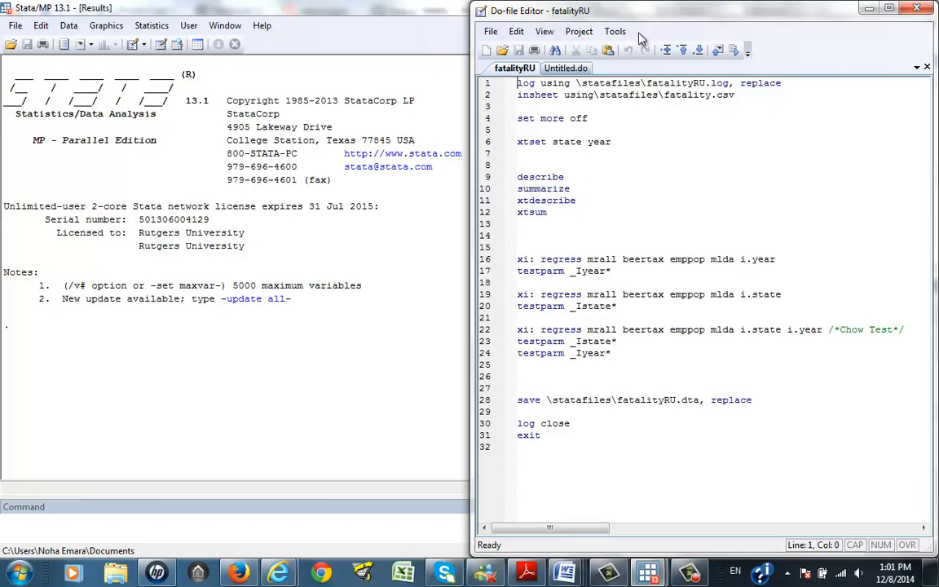
Step: Move the do-file editor toward the middle, then select lines 1 through 16 and execute them, ending with the i.year regression
left_click_drag(646, 16, 484, 16)
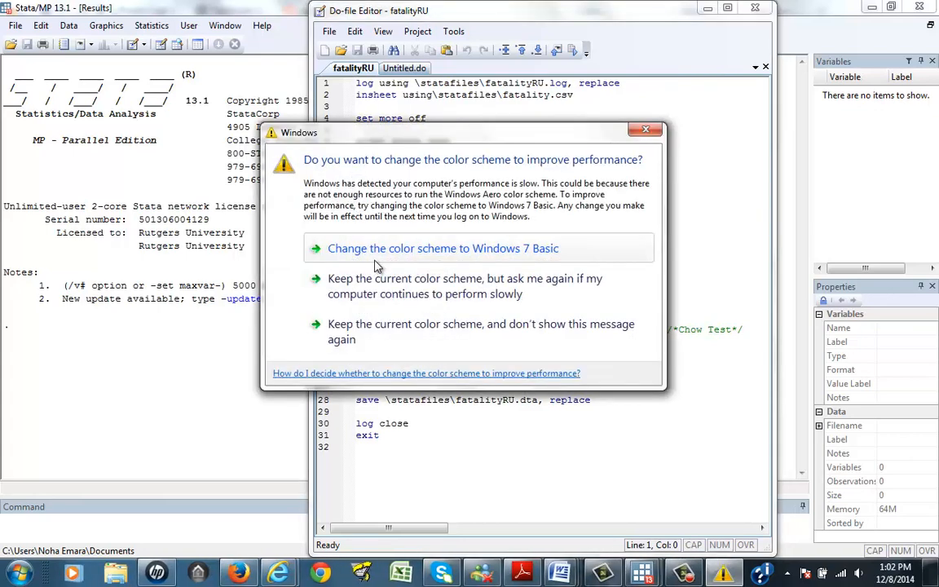
left_click(647, 129)
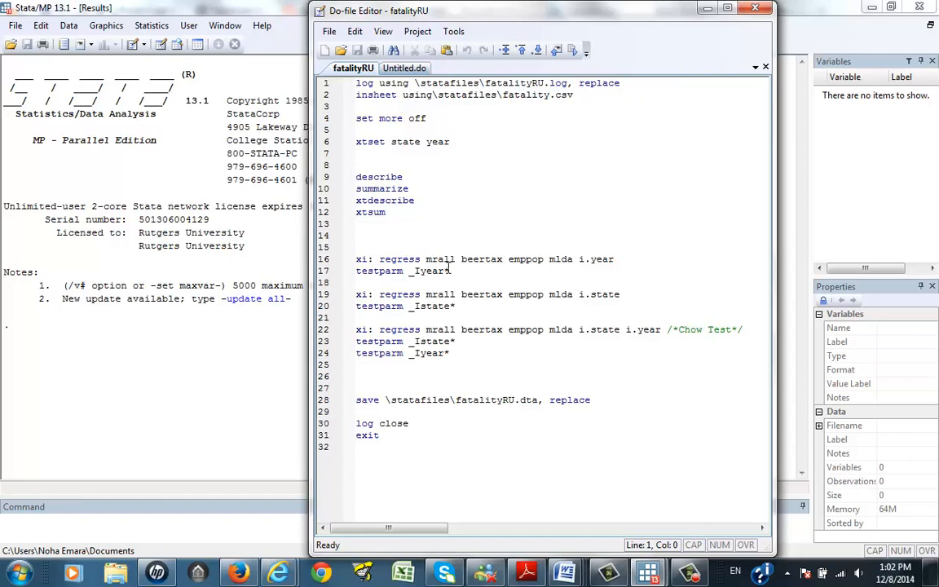
left_click(613, 259)
left_click_drag(613, 259, 334, 91)
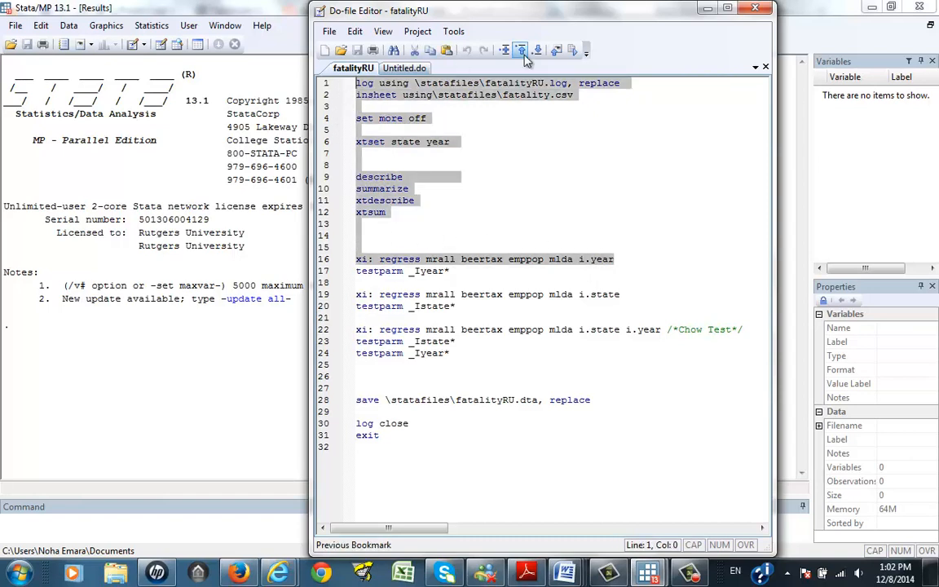
left_click(573, 50)
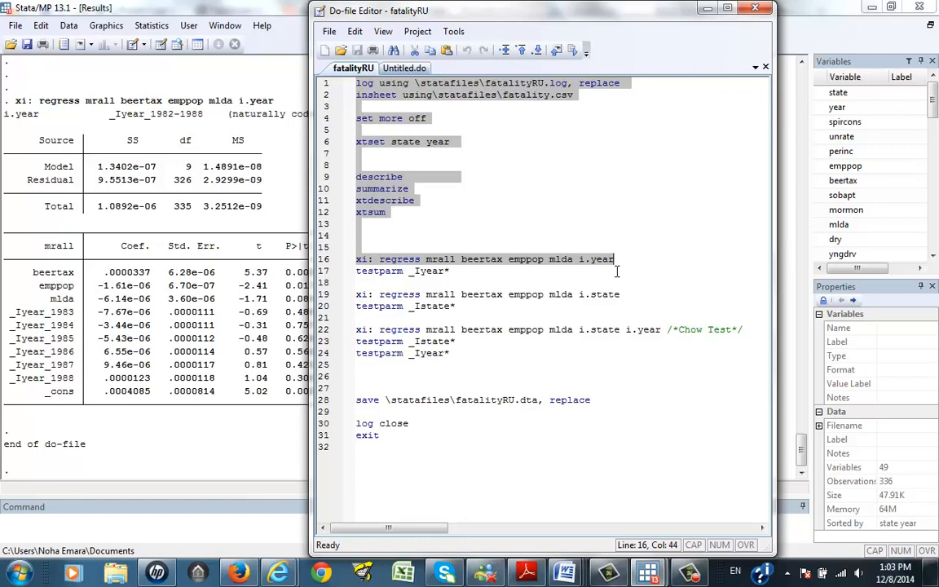
Step: Select the testparm _Iyear* line and execute it to test the year effects jointly
left_click(589, 271)
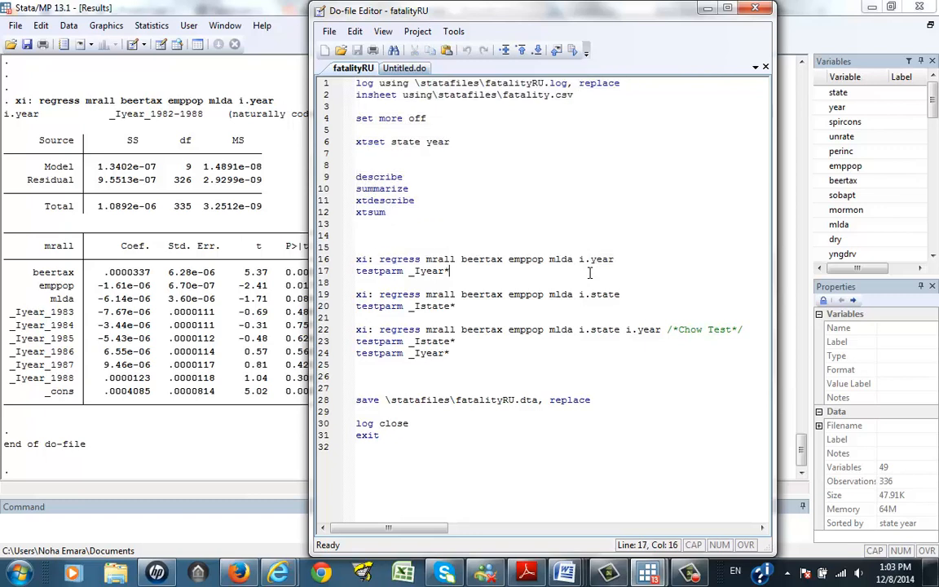
left_click_drag(461, 272, 356, 276)
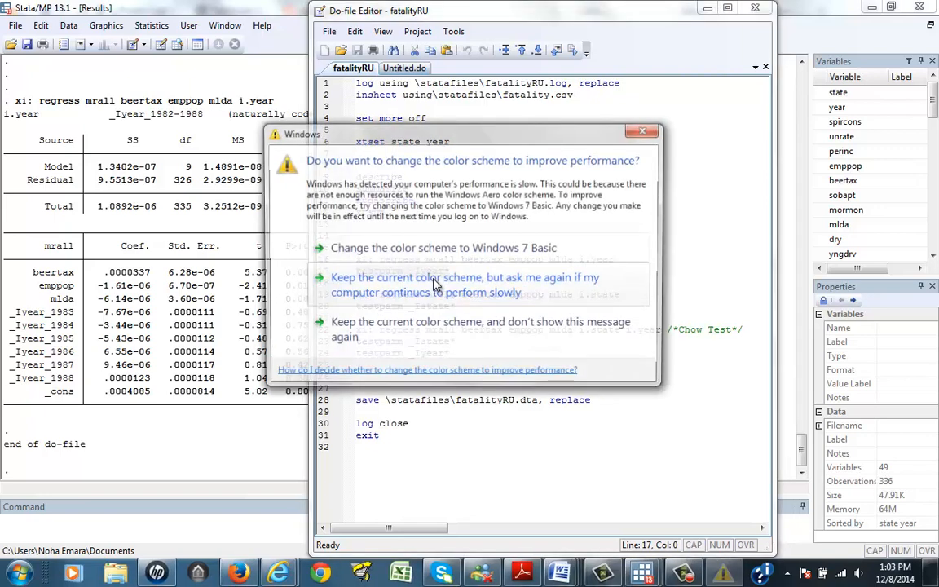
left_click(434, 283)
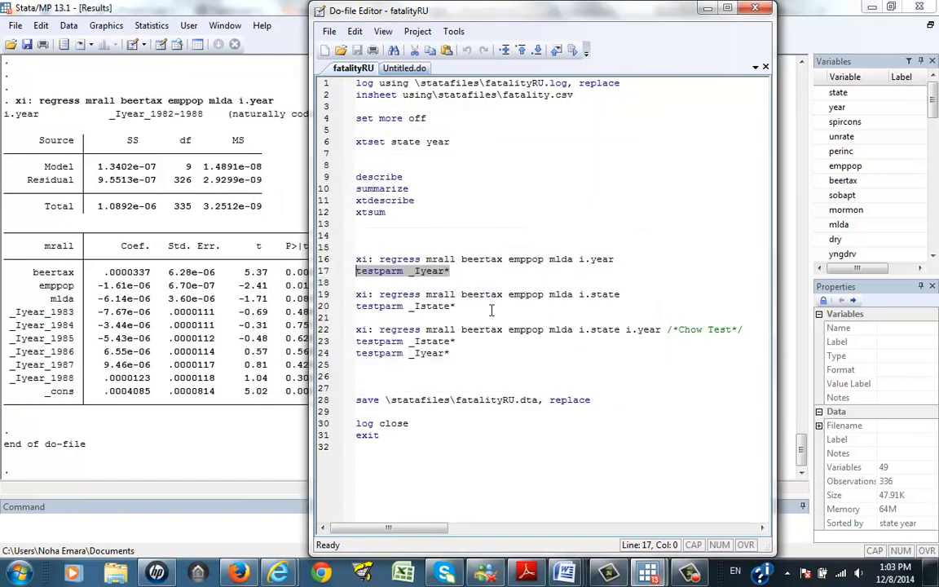
left_click(454, 271)
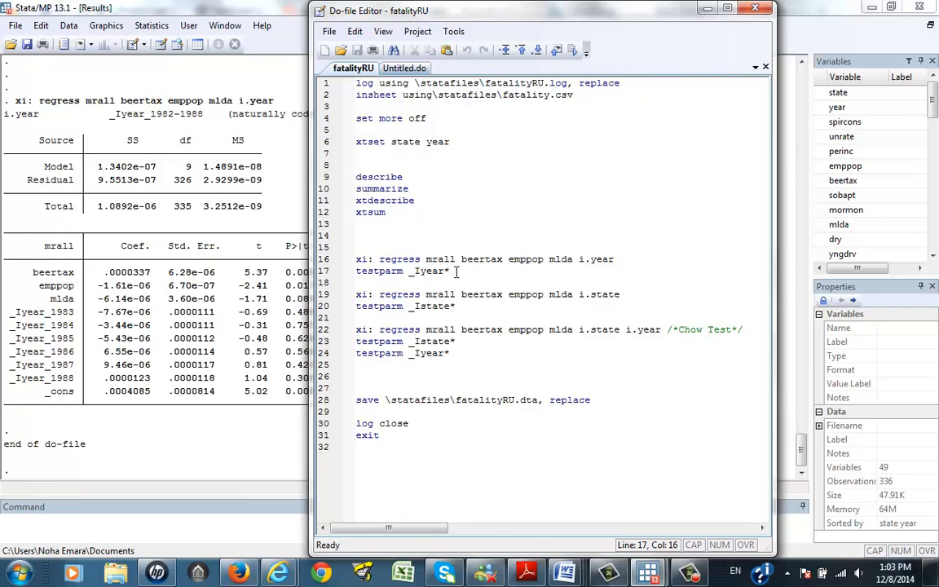
left_click_drag(457, 272, 349, 282)
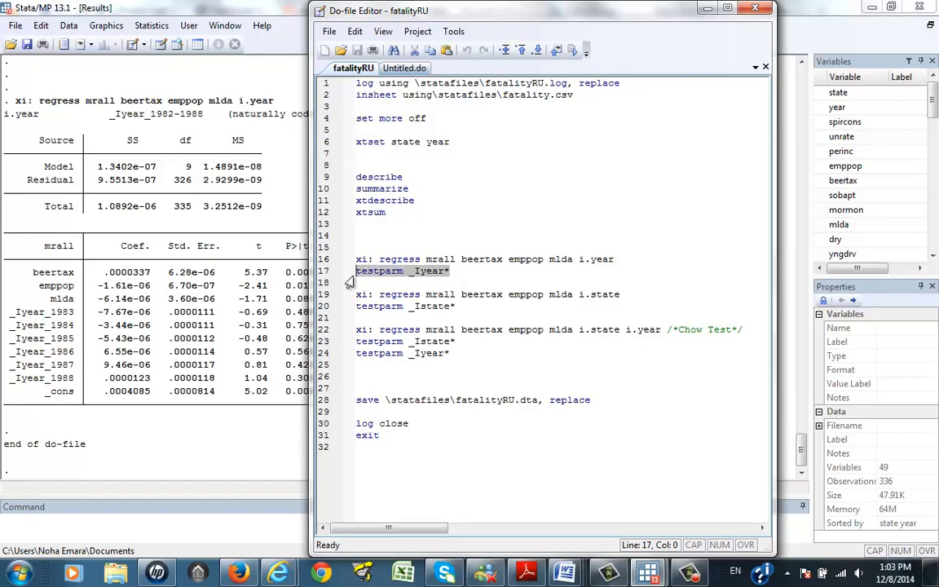
left_click(572, 52)
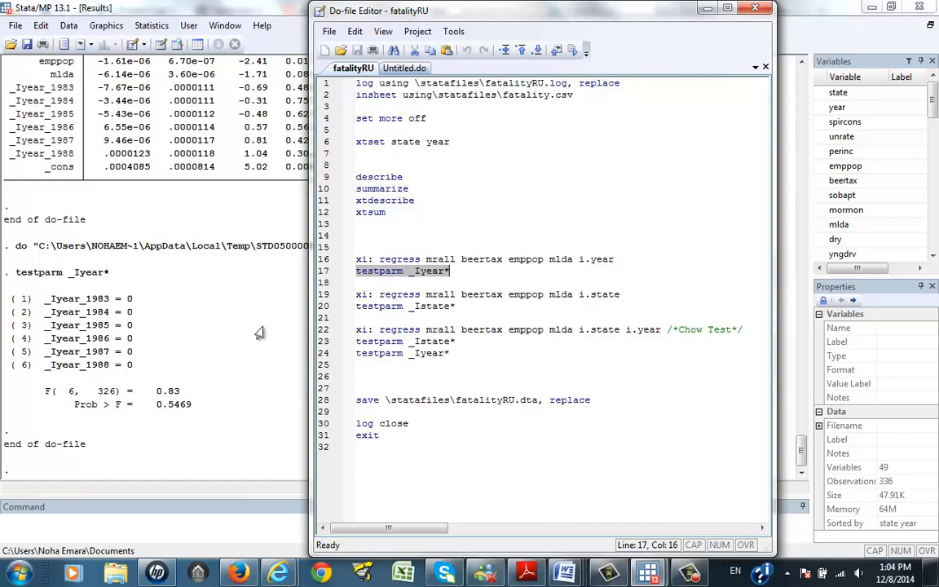
Step: Highlight the state variable in the i.state regression and in the xtset command
left_click(434, 317)
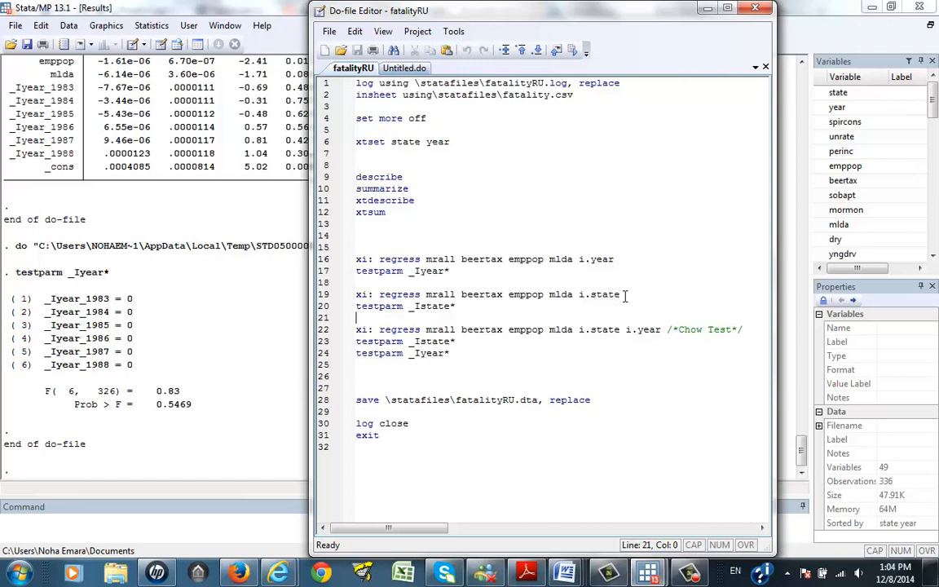
left_click_drag(625, 296, 594, 301)
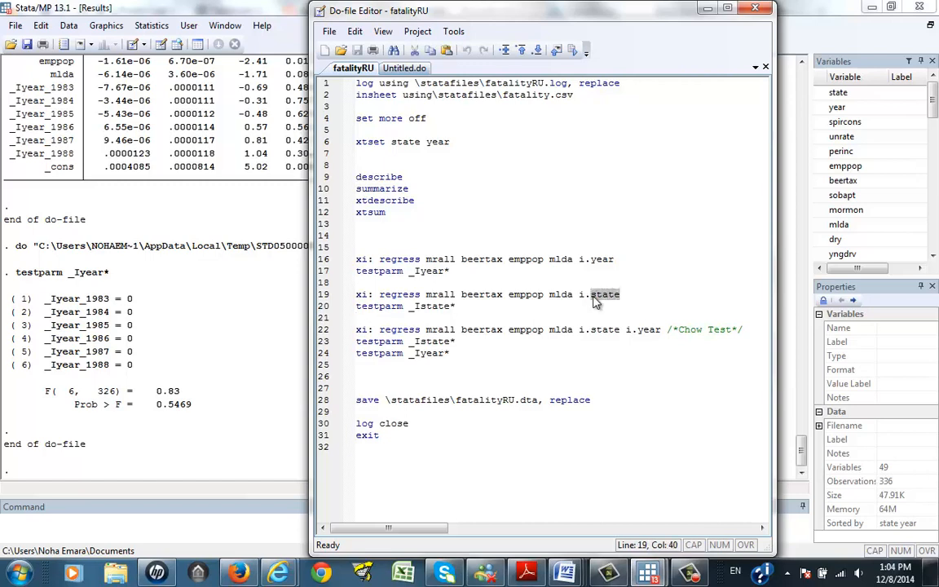
left_click(421, 142)
left_click_drag(420, 142, 392, 143)
Step: Execute the i.state regression with testparm _Istate*, continuing past the more prompts and dismissing the color-scheme prompt
left_click_drag(463, 305, 351, 295)
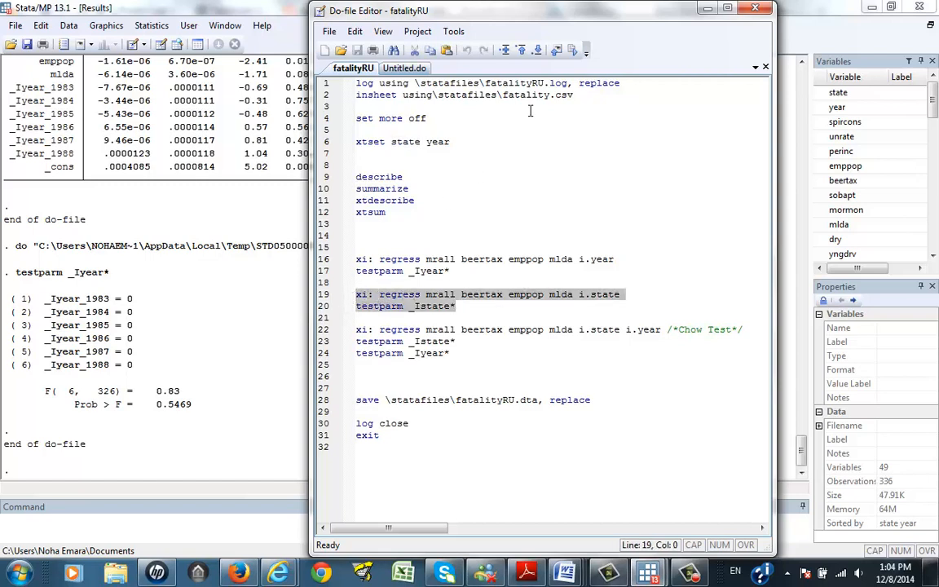
left_click(573, 51)
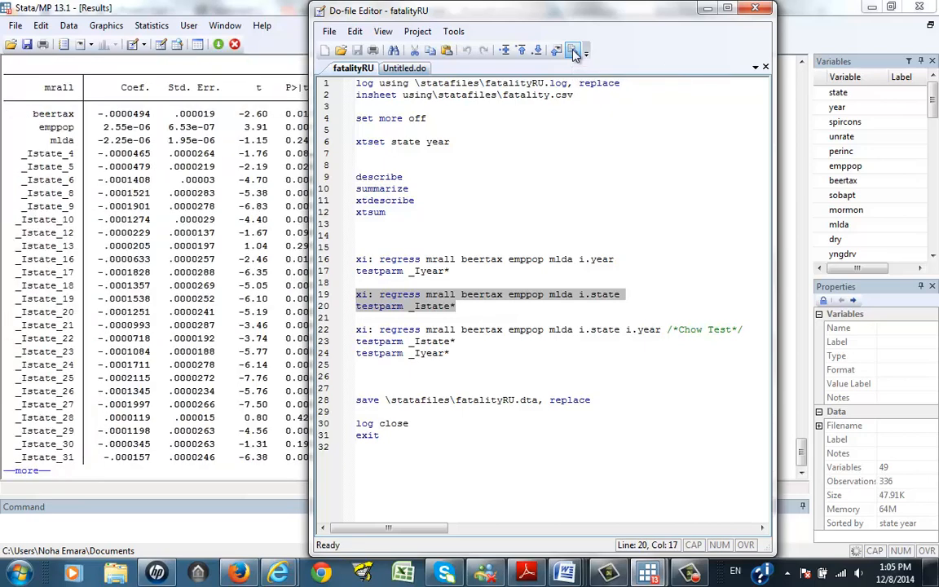
left_click(27, 472)
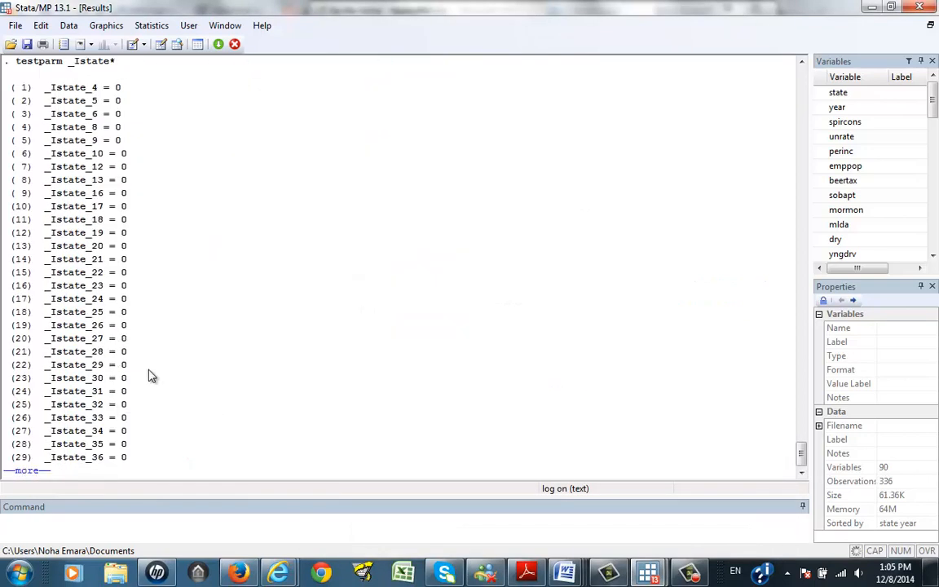
left_click(28, 471)
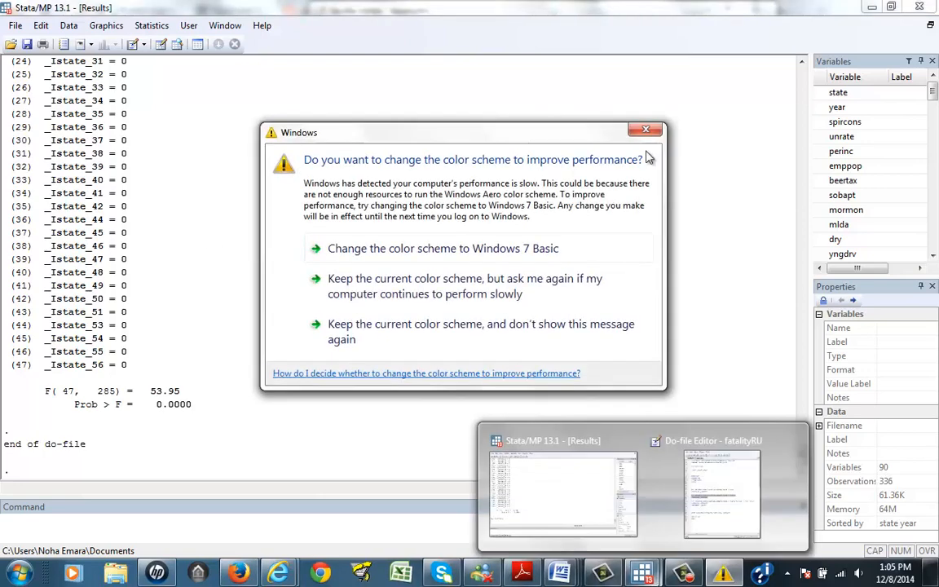
left_click(643, 131)
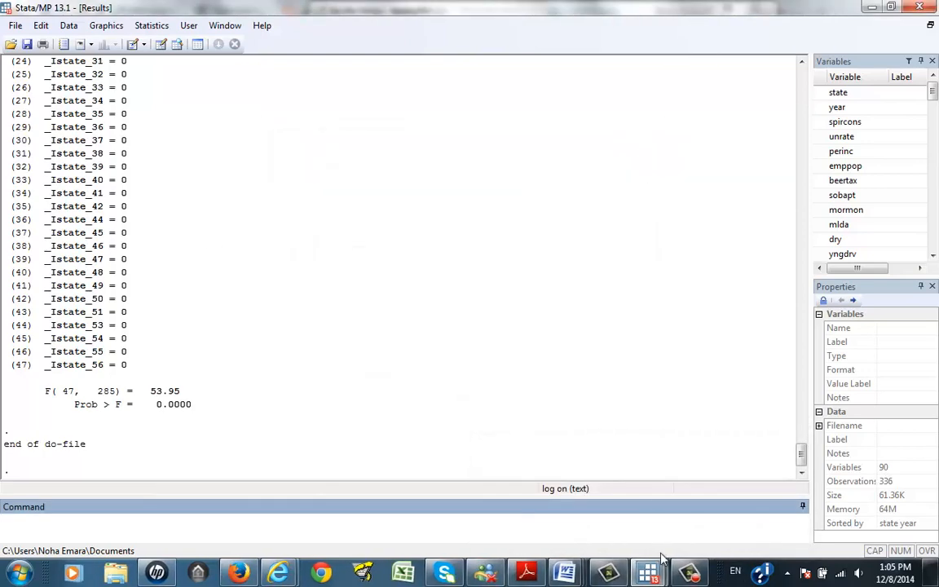
mouse_move(655, 576)
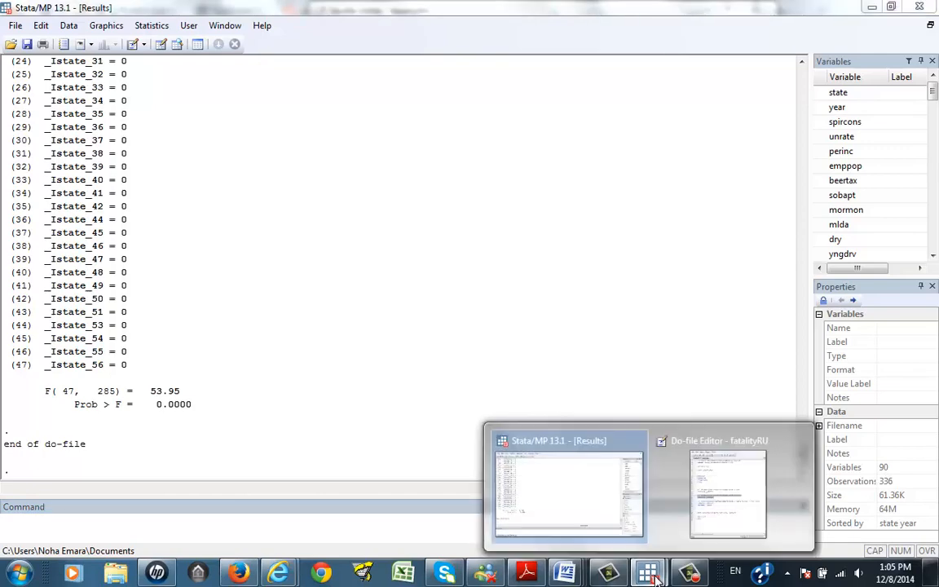
Step: Execute the Chow test regression with both i.state and i.year plus its two testparm lines, continuing past the more prompts
left_click(597, 488)
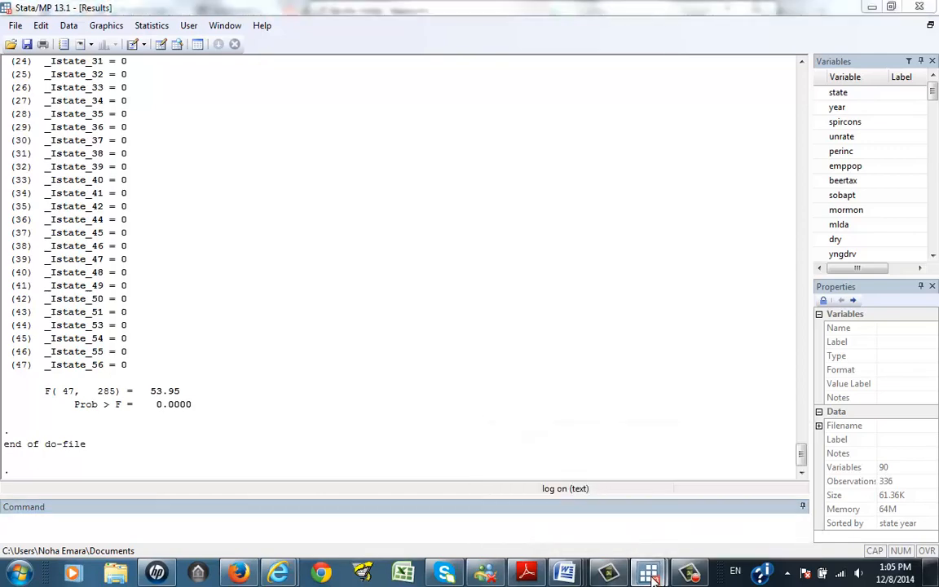
mouse_move(662, 576)
left_click(742, 472)
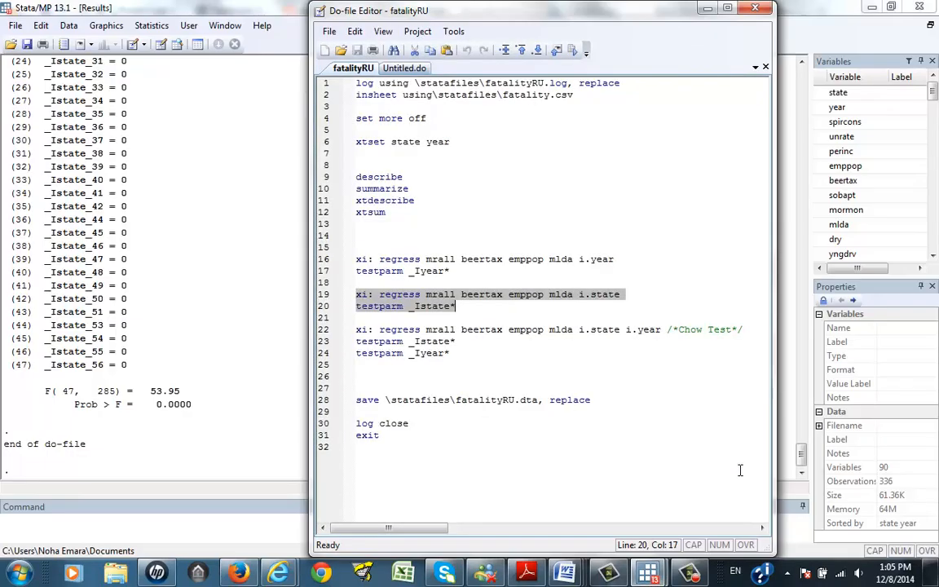
left_click_drag(471, 351, 354, 327)
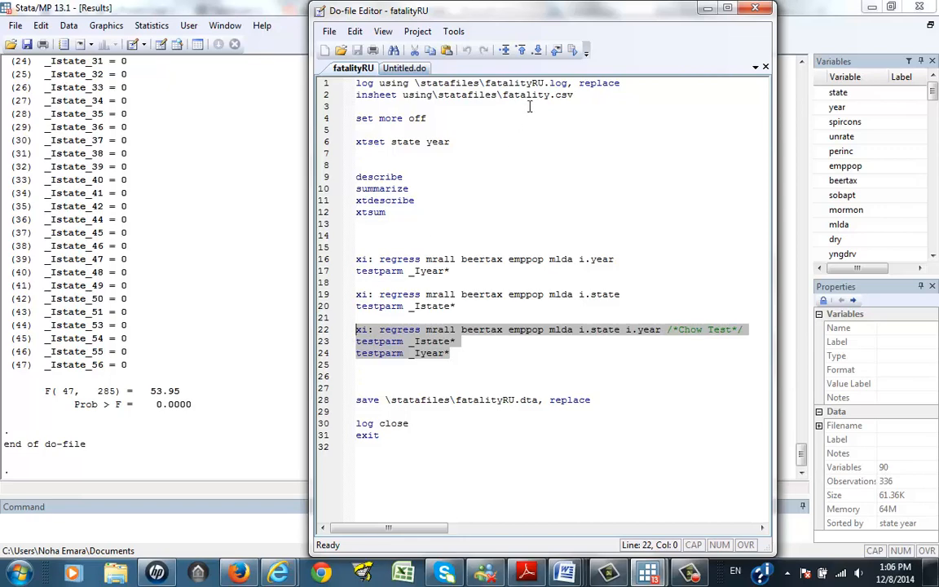
left_click(573, 52)
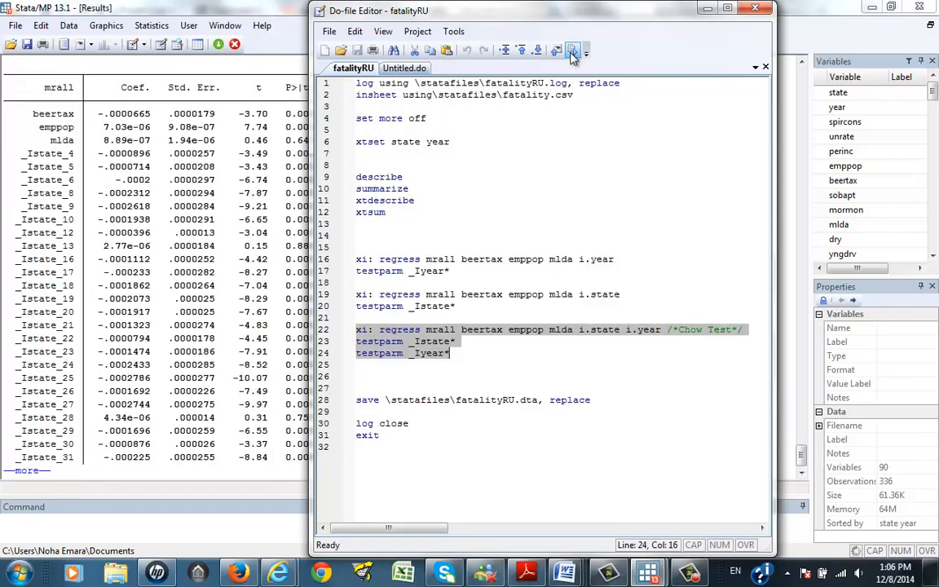
left_click(37, 480)
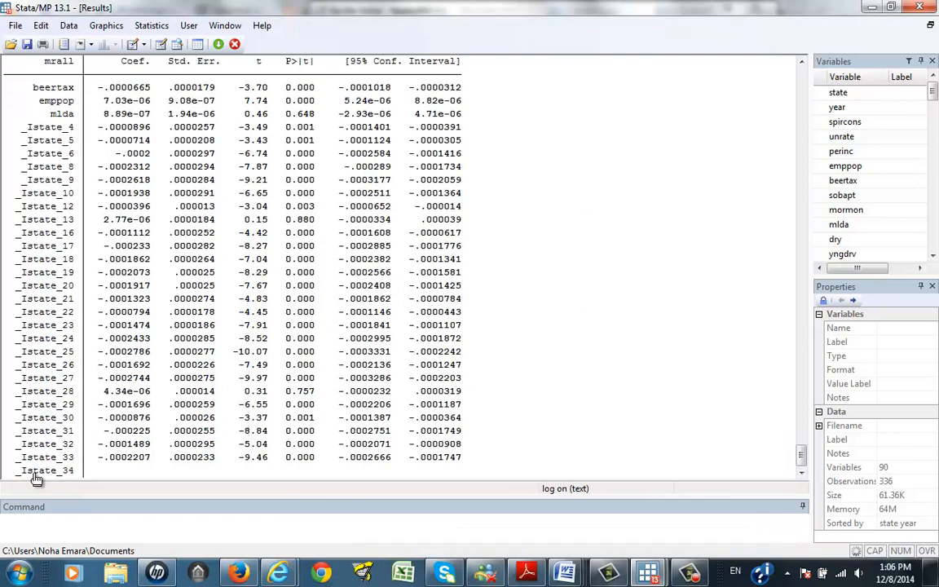
left_click(37, 480)
left_click(36, 479)
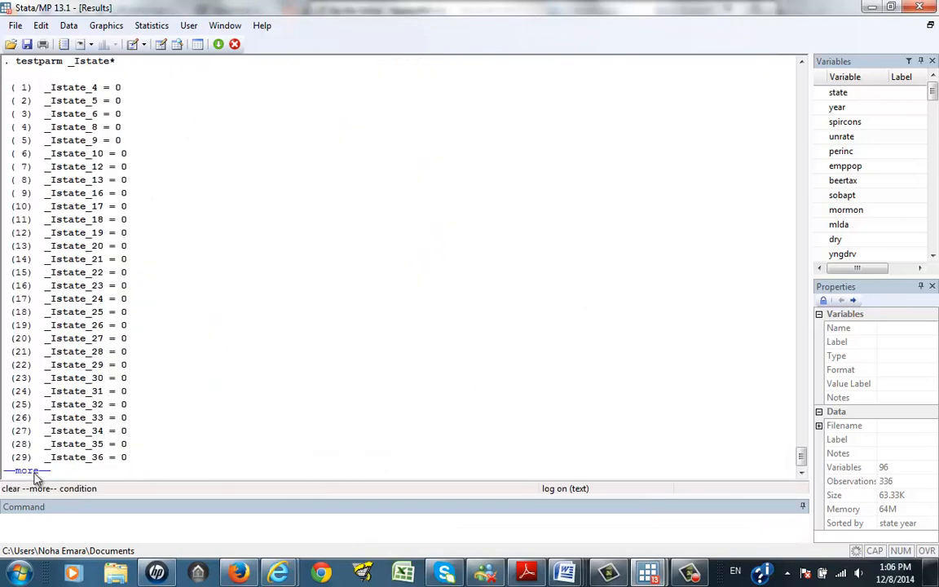
left_click(37, 479)
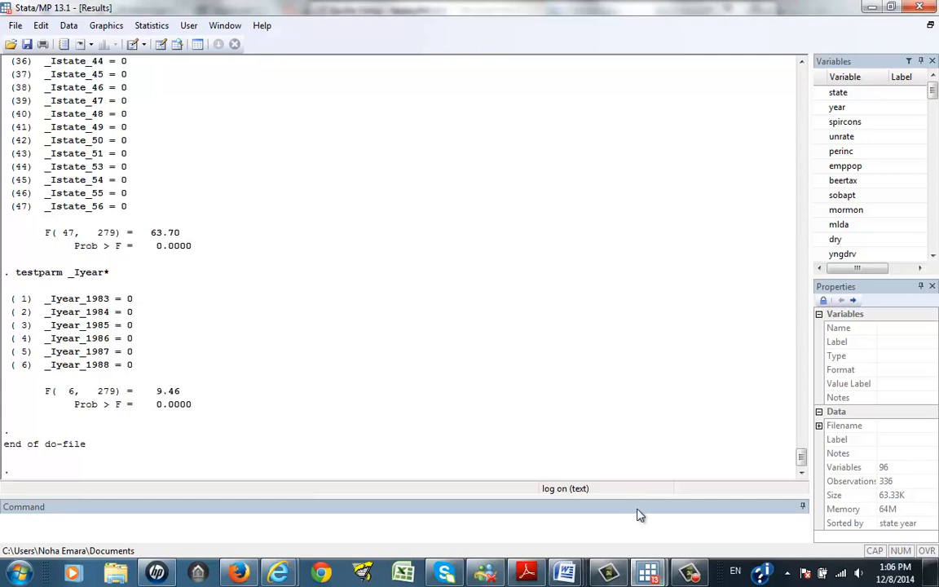
Step: Examine the data series table in the fatality Word document to read what the mrall variable means, dismissing the color-scheme prompt
mouse_move(655, 575)
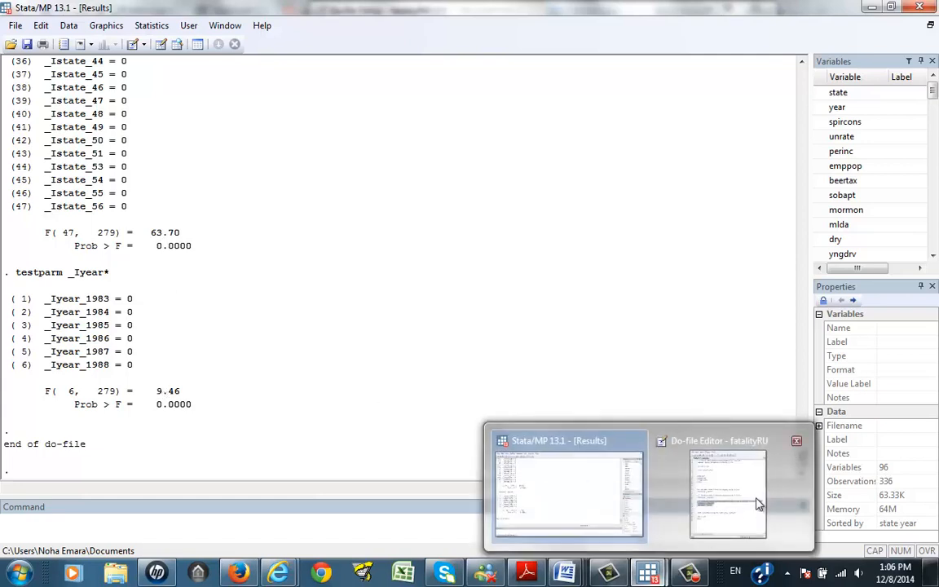
left_click(717, 489)
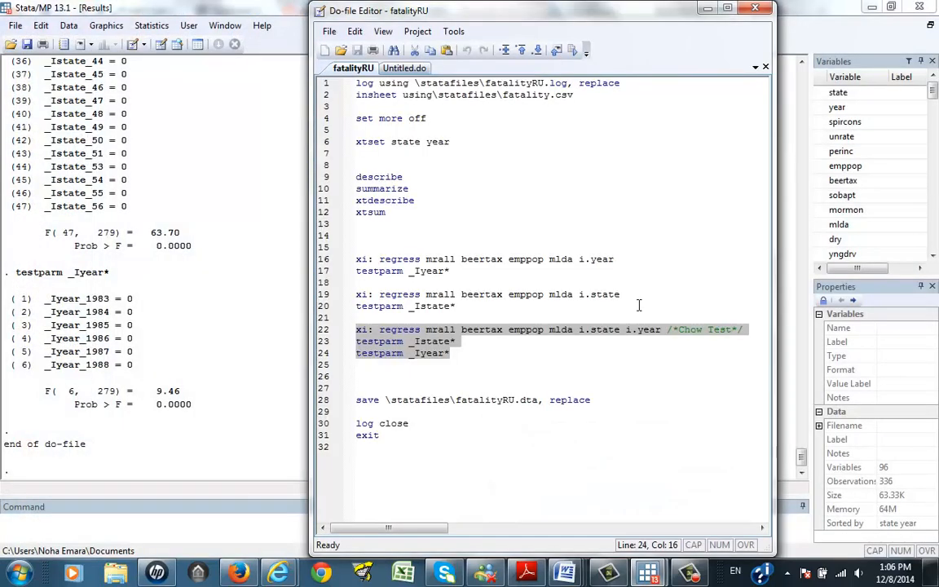
left_click(528, 365)
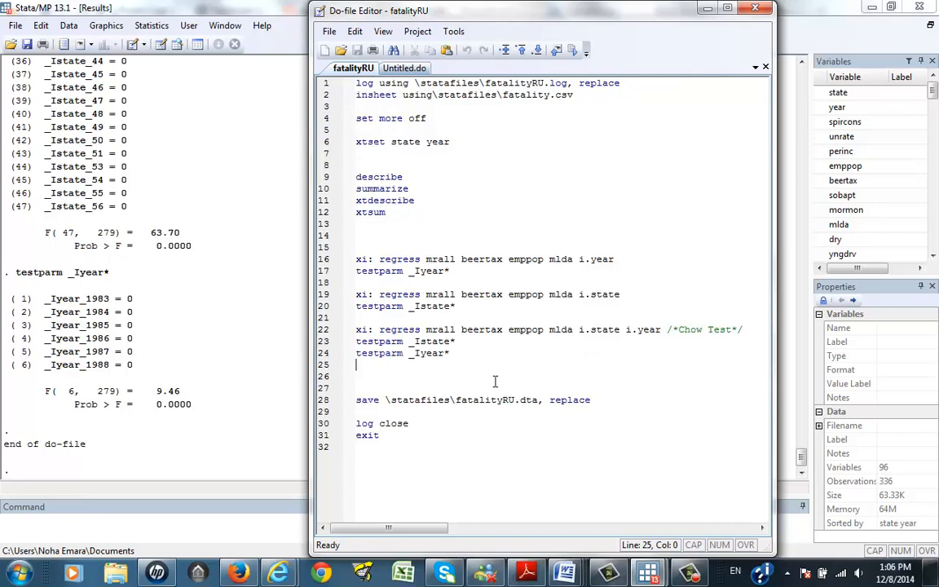
mouse_move(566, 572)
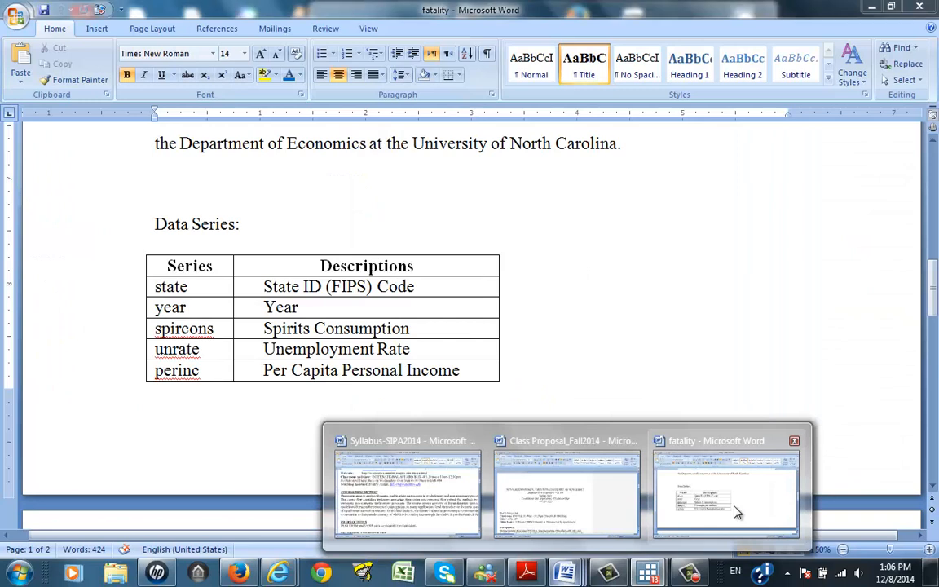
left_click(736, 512)
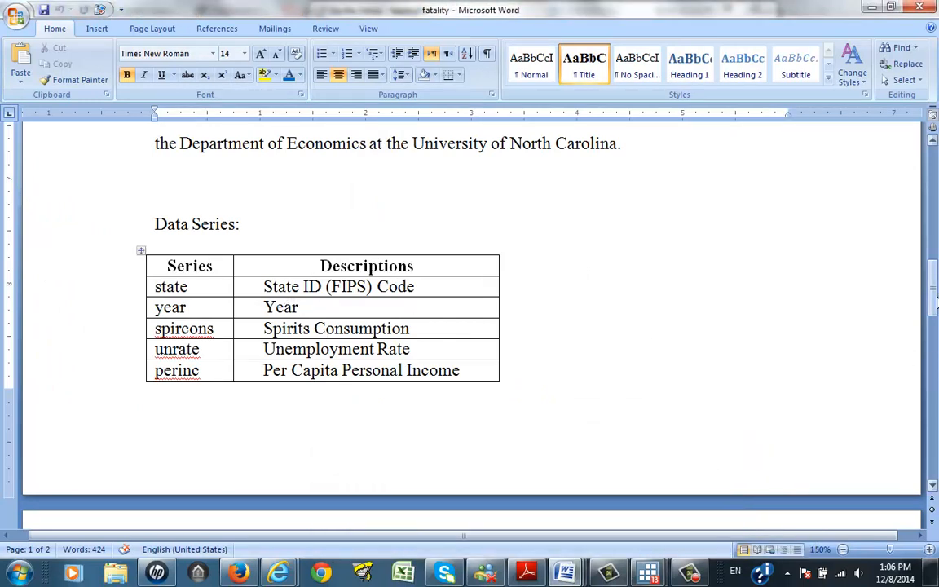
left_click_drag(935, 301, 932, 151)
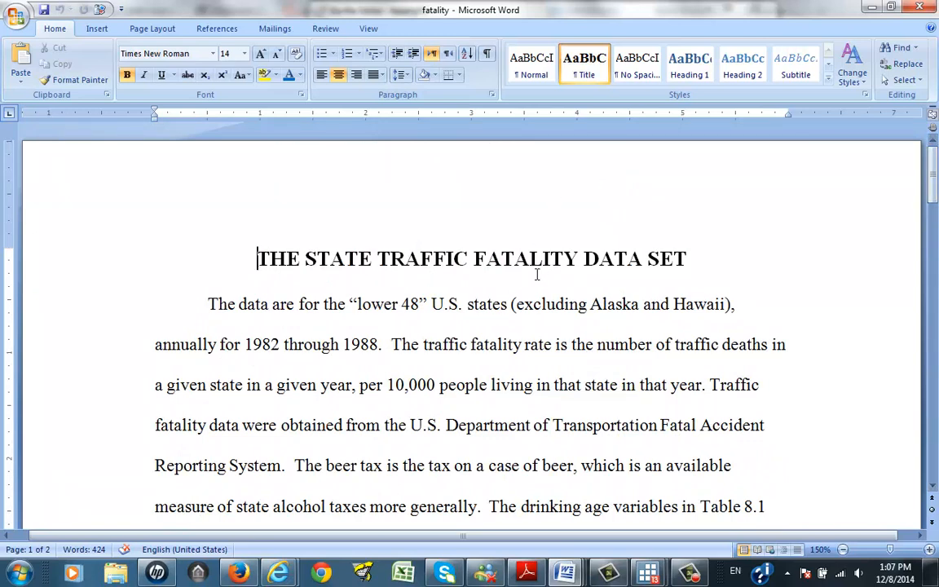
left_click_drag(935, 189, 935, 317)
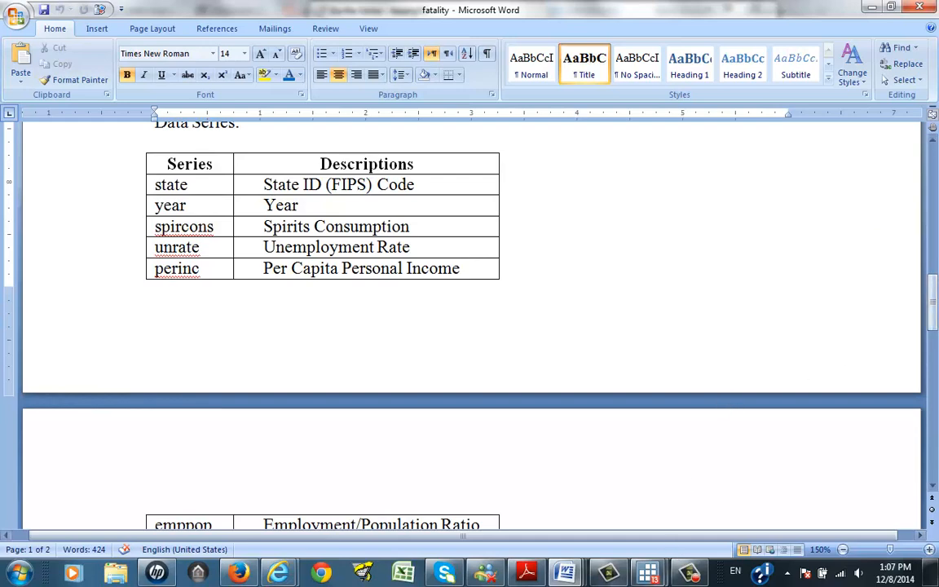
mouse_move(646, 576)
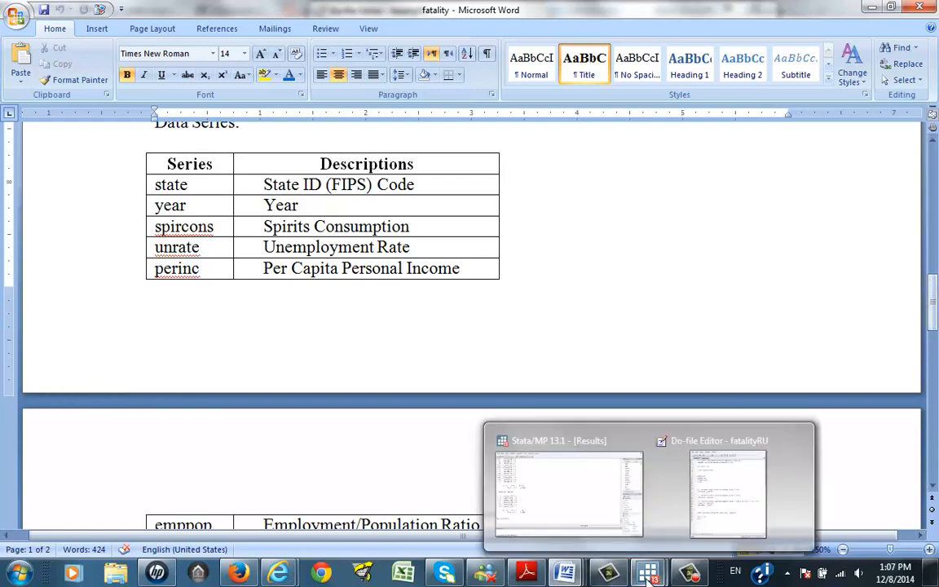
left_click(728, 493)
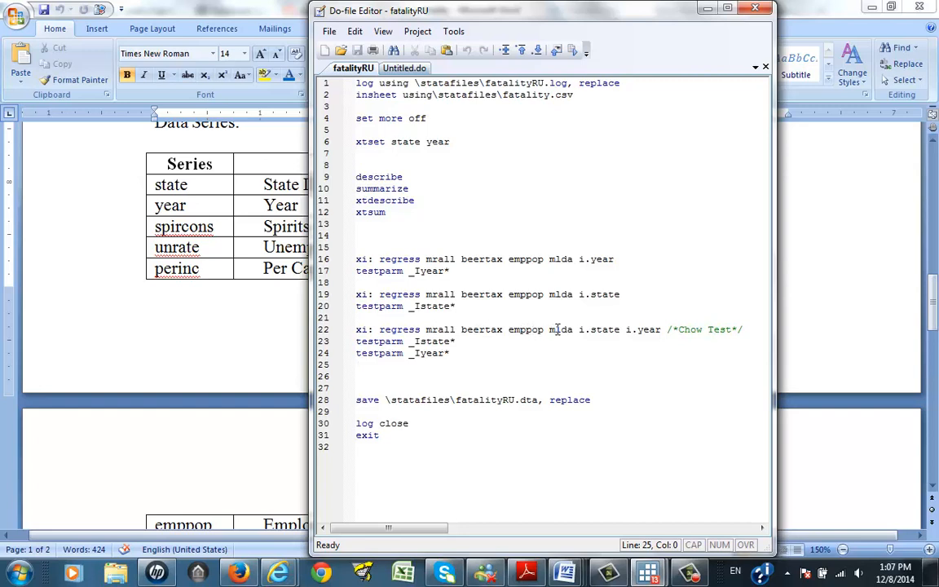
left_click(268, 310)
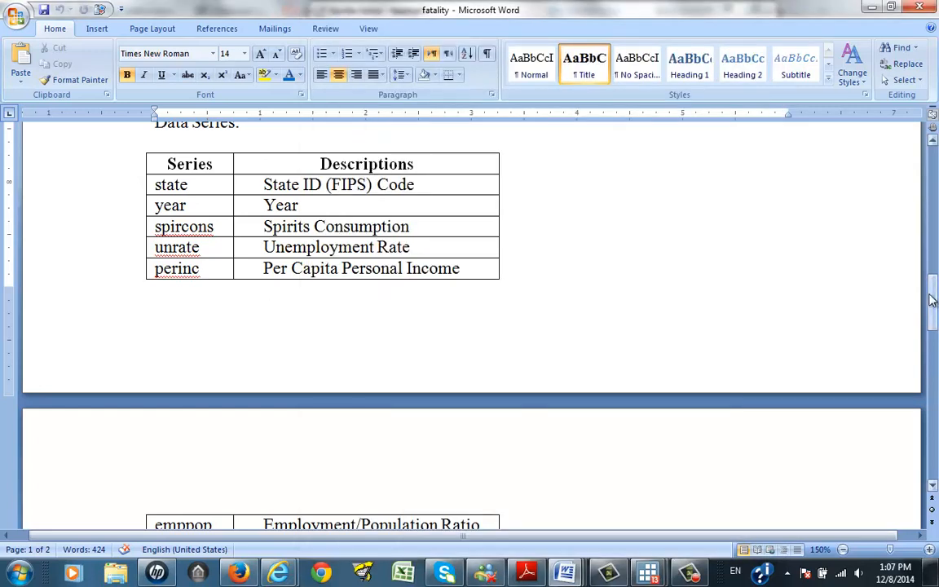
left_click_drag(935, 302, 935, 339)
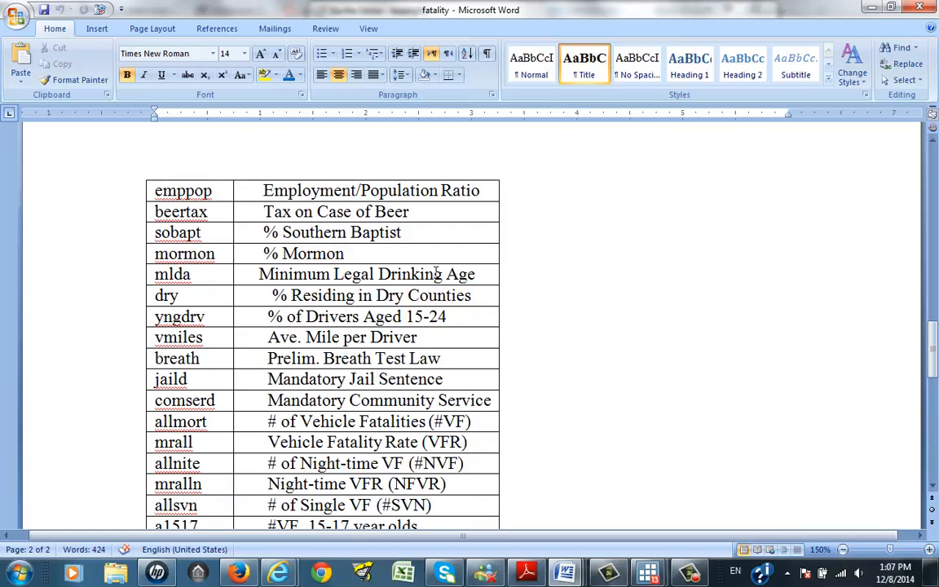
left_click(152, 445)
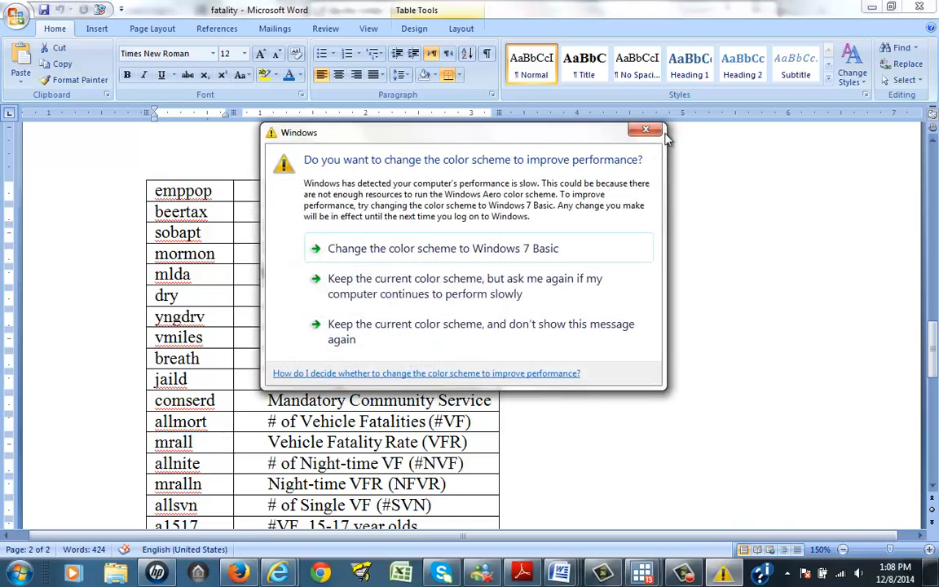
left_click(648, 129)
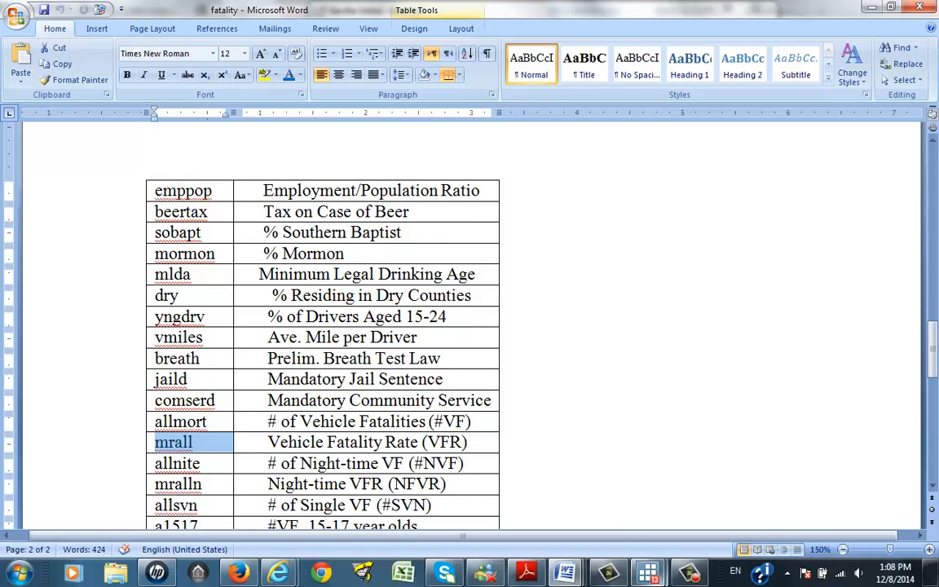
Step: Highlight the i.year and i.state terms and the testparm lines across the three regressions in the do-file
mouse_move(647, 573)
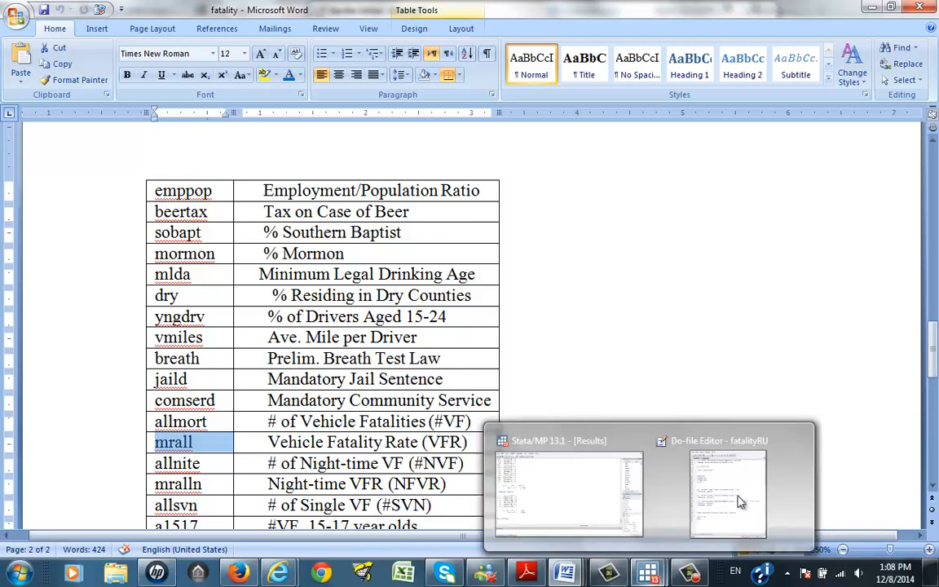
left_click(603, 515)
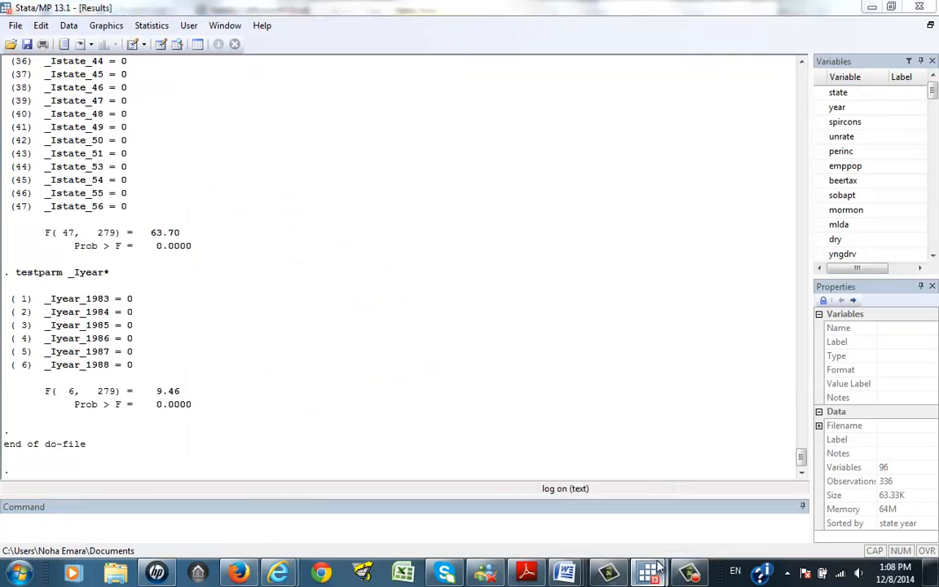
mouse_move(648, 573)
left_click(733, 461)
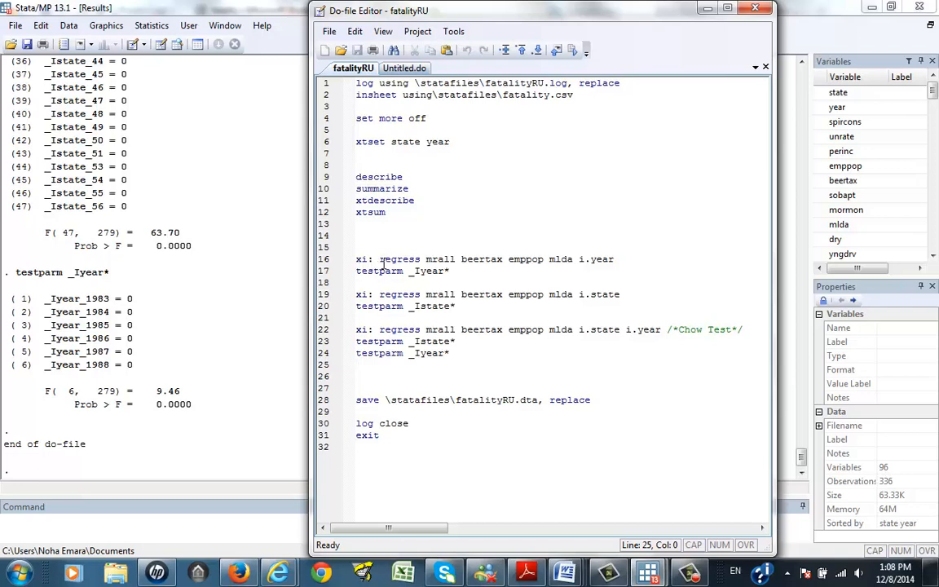
left_click_drag(619, 258, 577, 258)
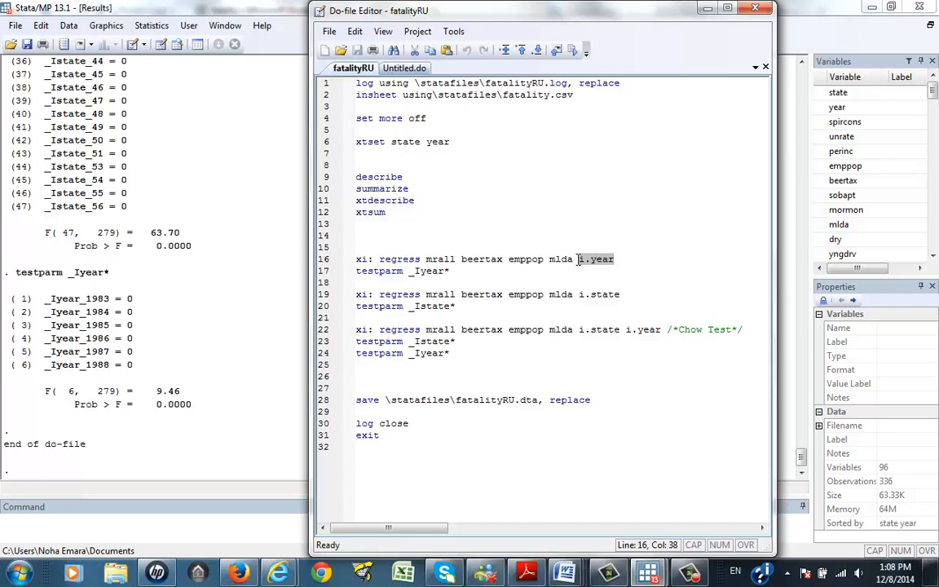
left_click_drag(619, 295, 578, 295)
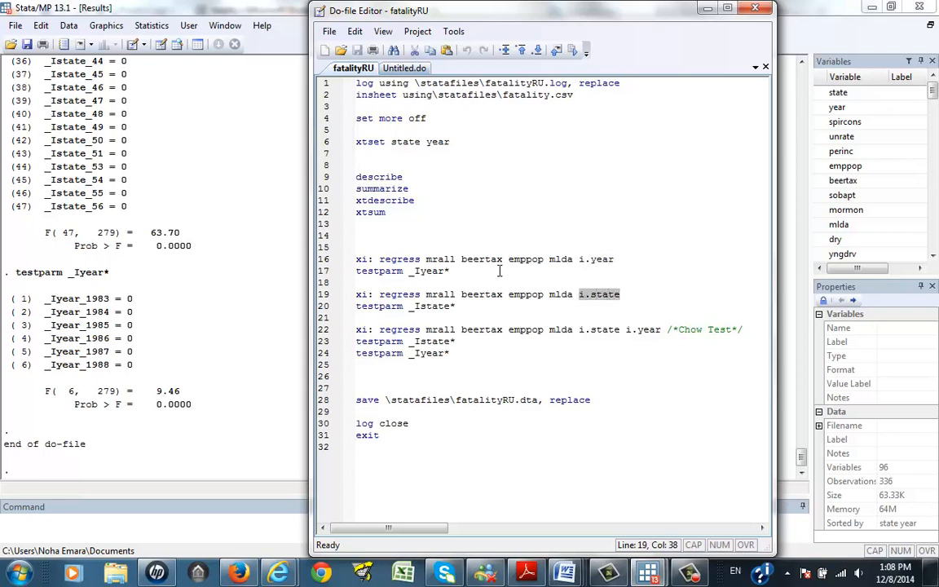
left_click_drag(449, 271, 355, 271)
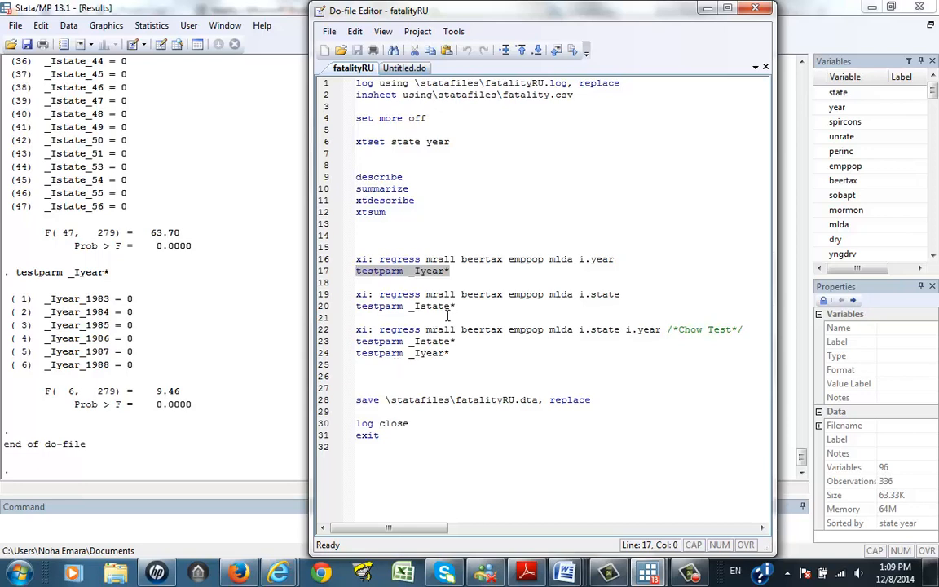
left_click_drag(454, 306, 333, 315)
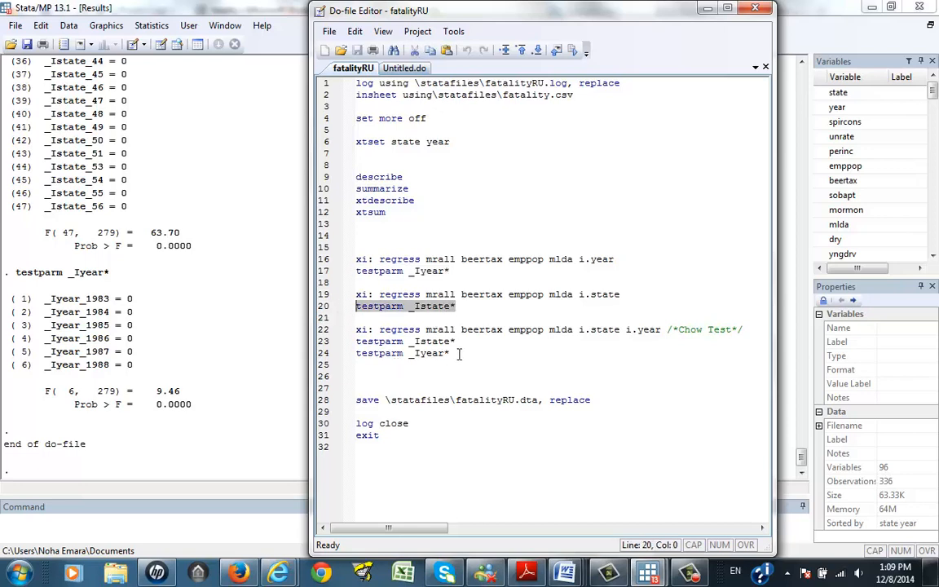
left_click_drag(449, 353, 347, 342)
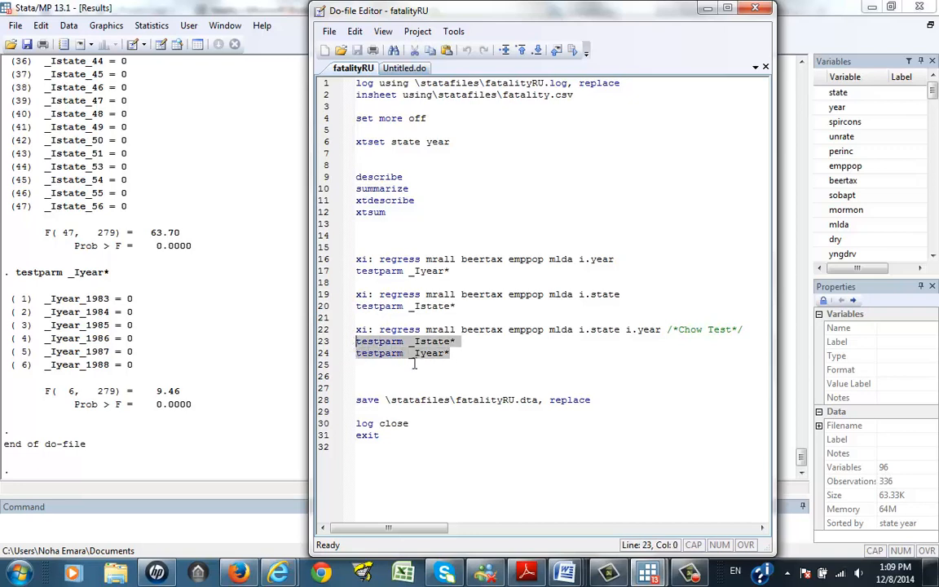
left_click(461, 360)
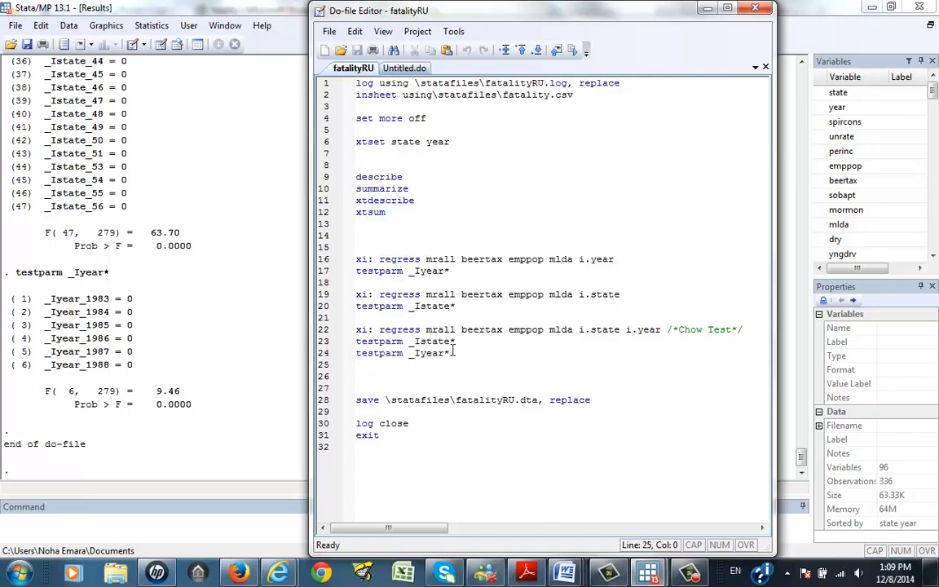
Step: Copy the testparm _Iyear* line and paste it onto a new line 25 below the Chow test block
left_click_drag(450, 353, 344, 359)
key("ctrl+c")
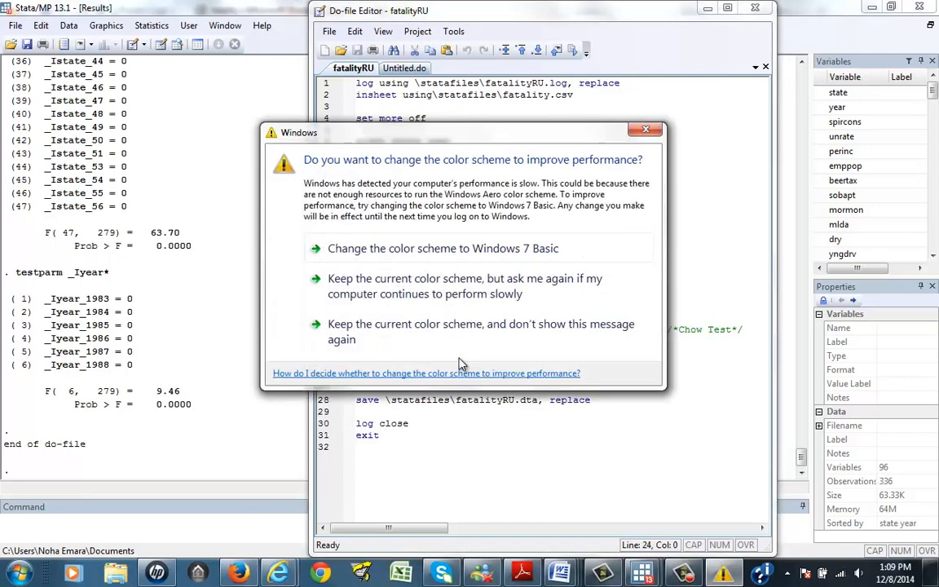
left_click(645, 129)
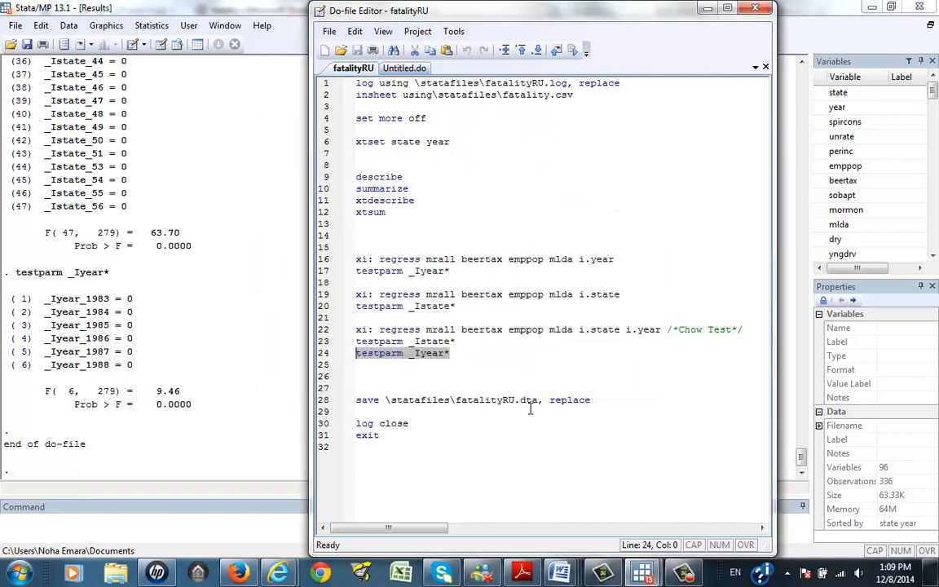
left_click(503, 353)
key("Return")
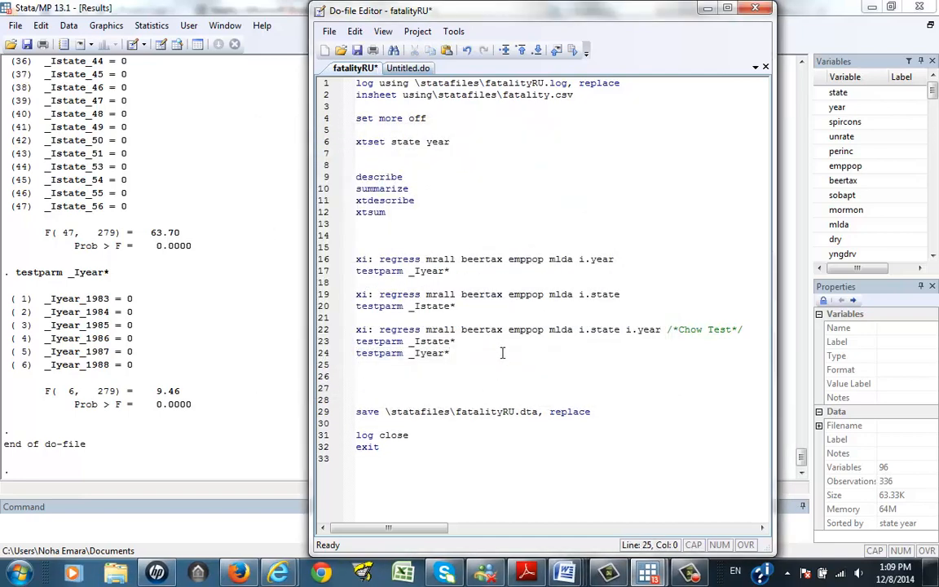
key("ctrl+v")
Step: Copy _Istate* into the new line so it reads testparm _Istate* _Iyear* for a joint test
left_click_drag(455, 341, 413, 352)
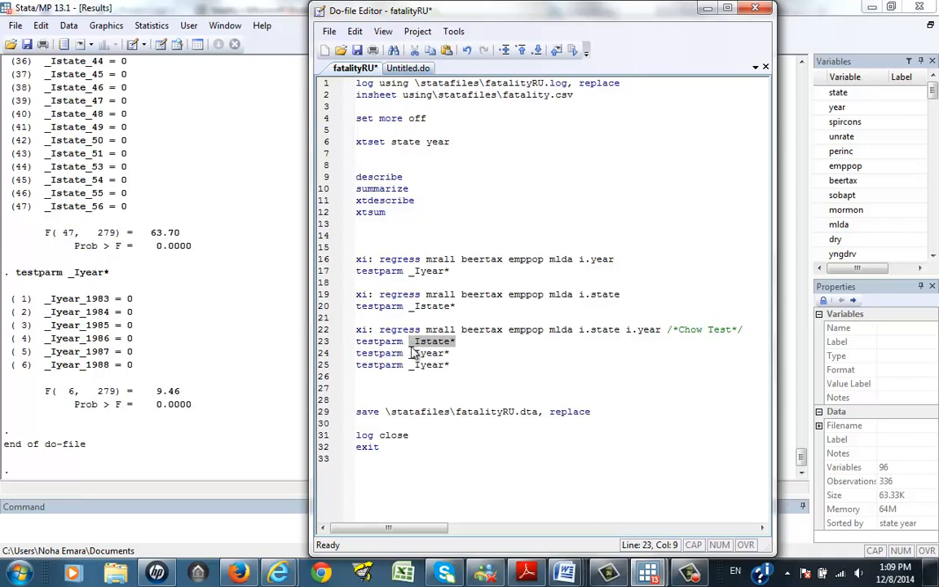
left_click(411, 367)
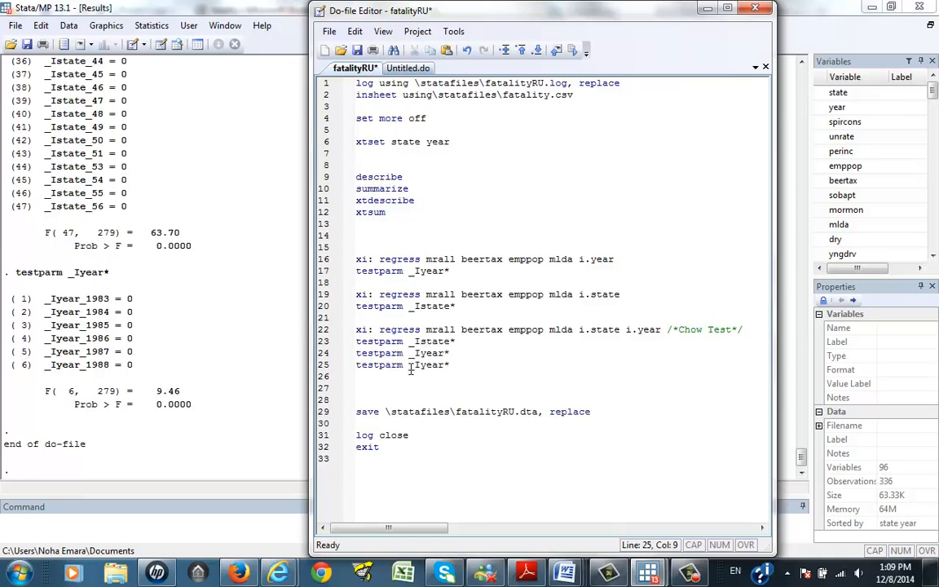
type("_Istate*")
left_click(503, 366)
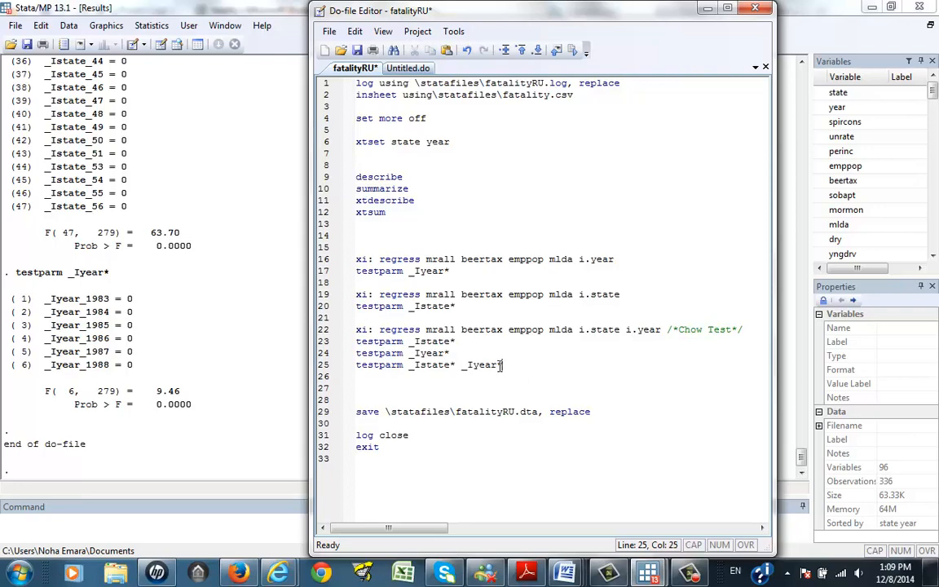
Step: Run only the testparm _Istate* _Iyear* line from the do-file and clear the --more-- pause in the output
left_click(321, 365)
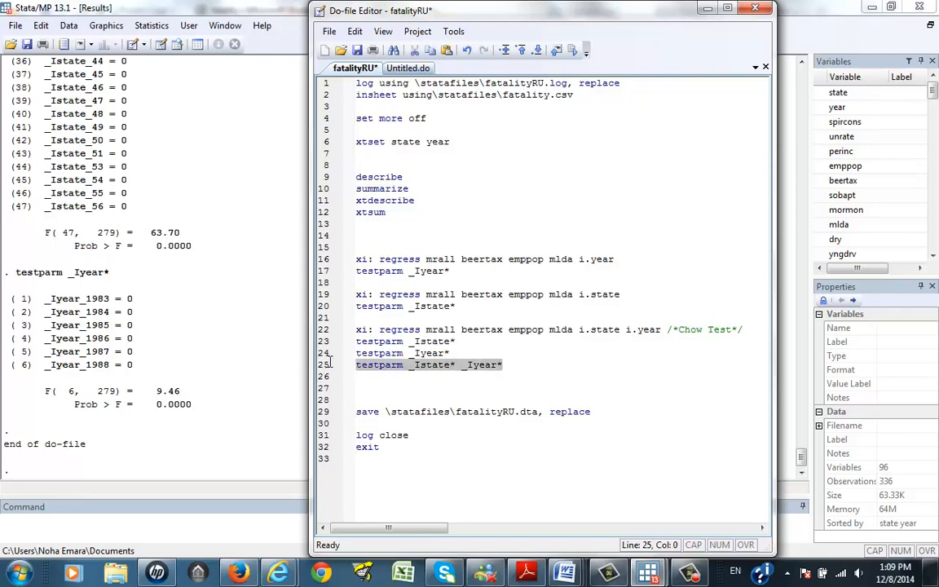
left_click(574, 52)
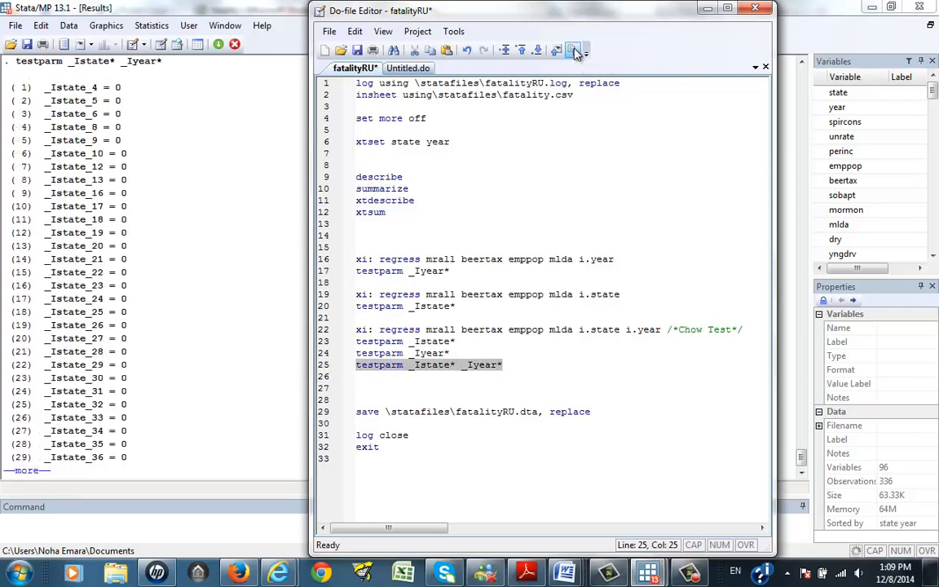
left_click(35, 473)
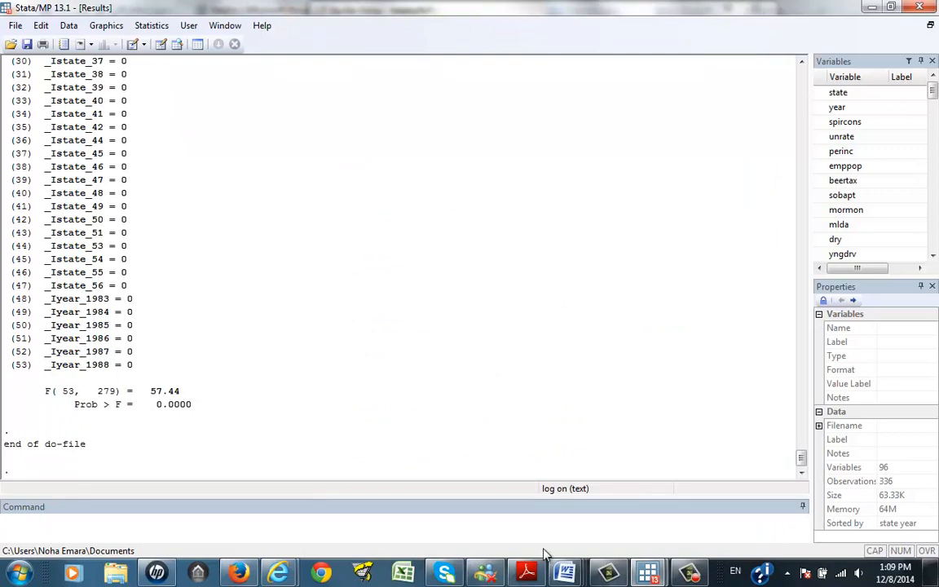
Step: Review the Chow test regression output and the testparm results in the Results window
mouse_move(654, 577)
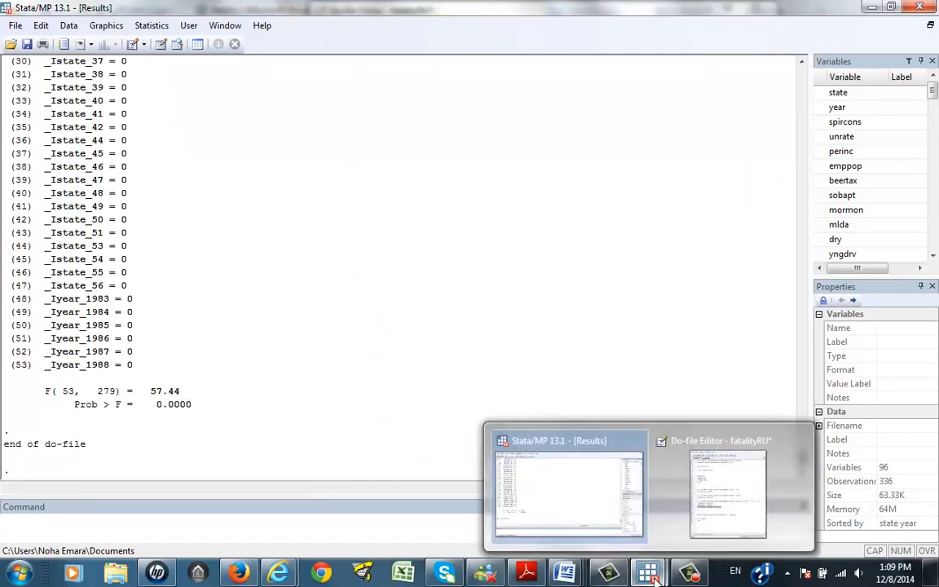
left_click(702, 433)
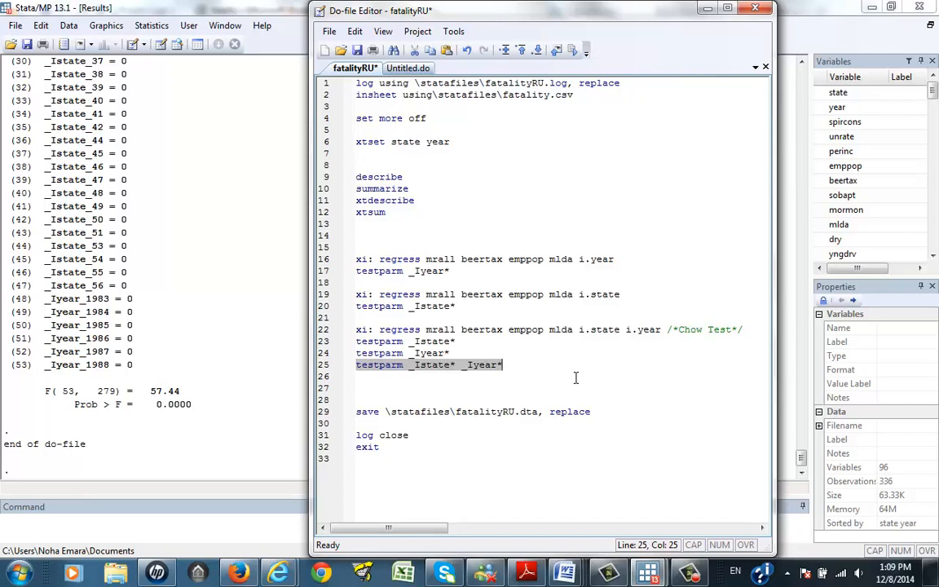
left_click(270, 318)
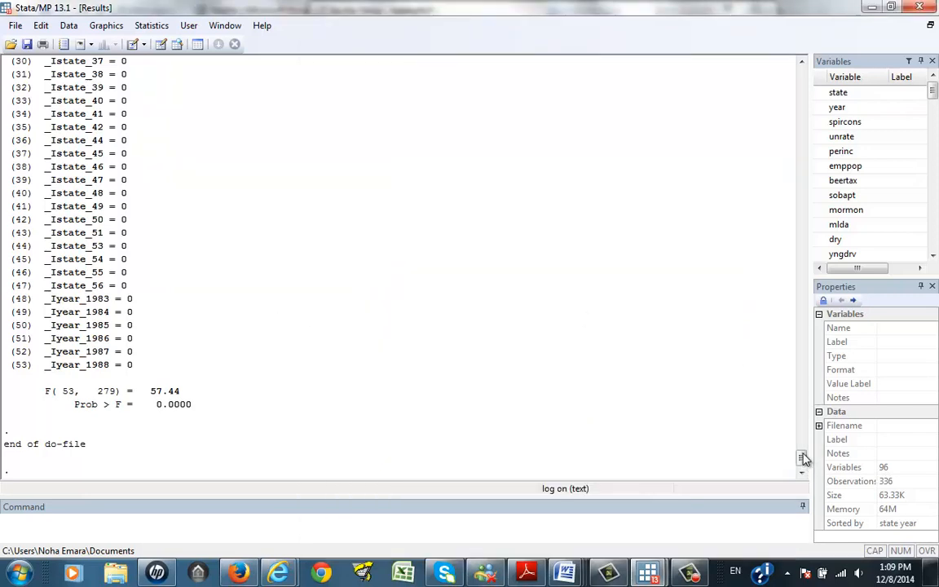
left_click_drag(802, 456, 789, 365)
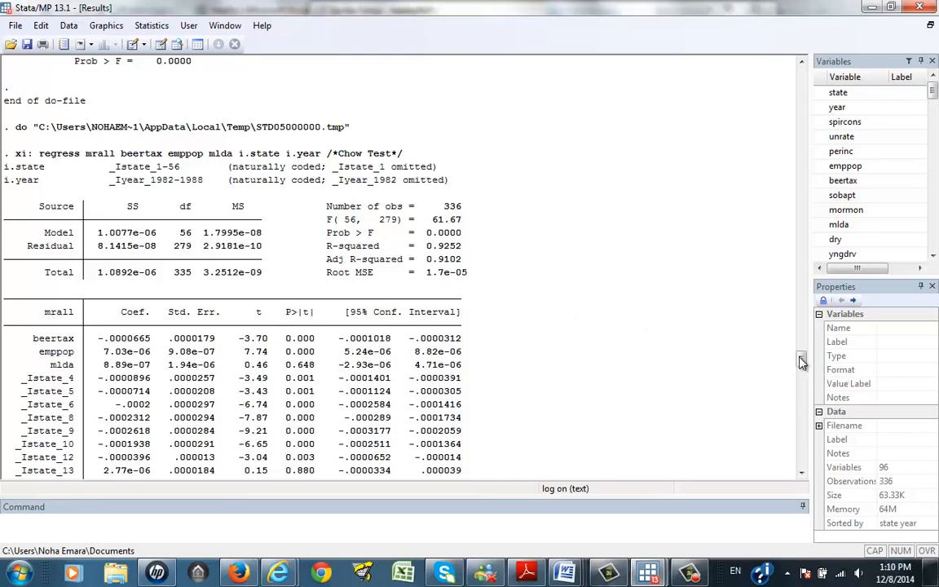
left_click_drag(801, 362, 800, 422)
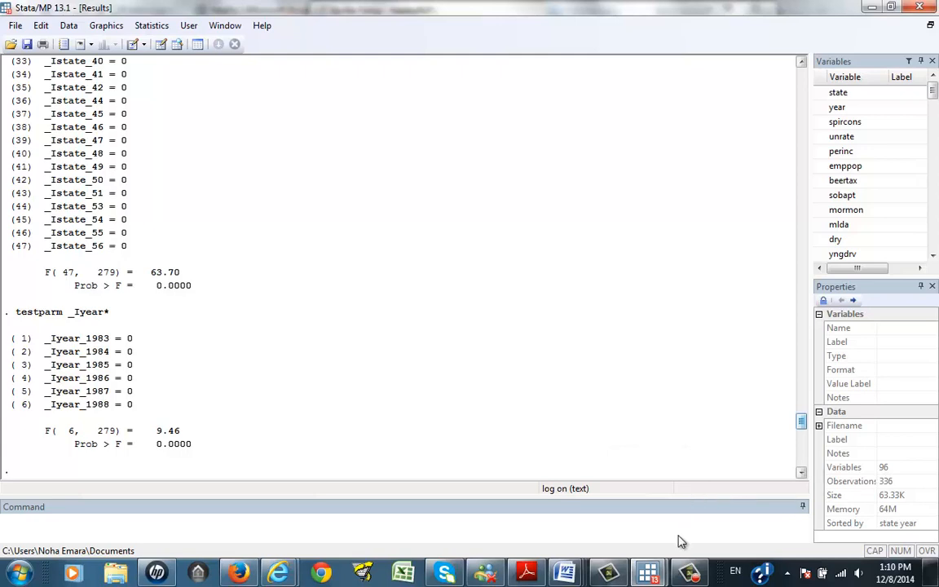
left_click(689, 577)
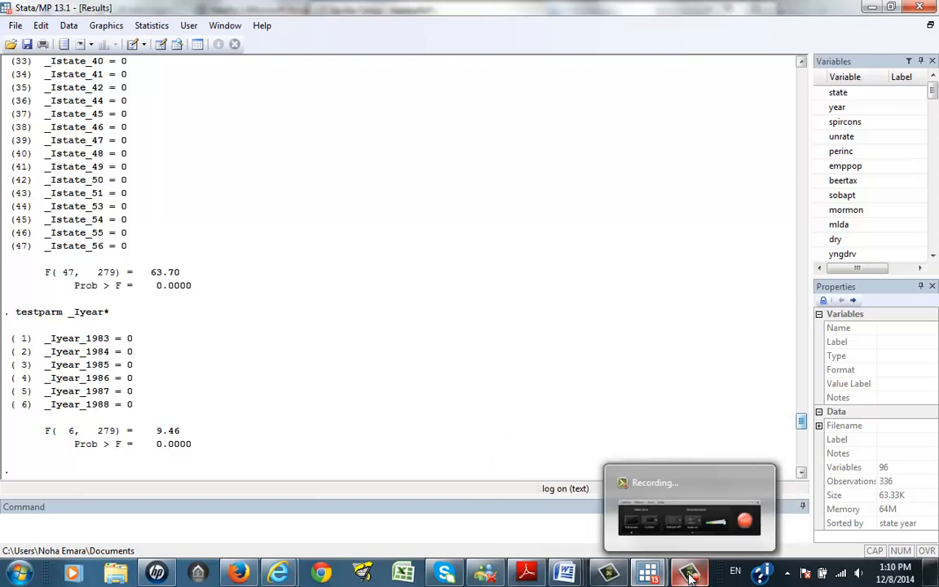